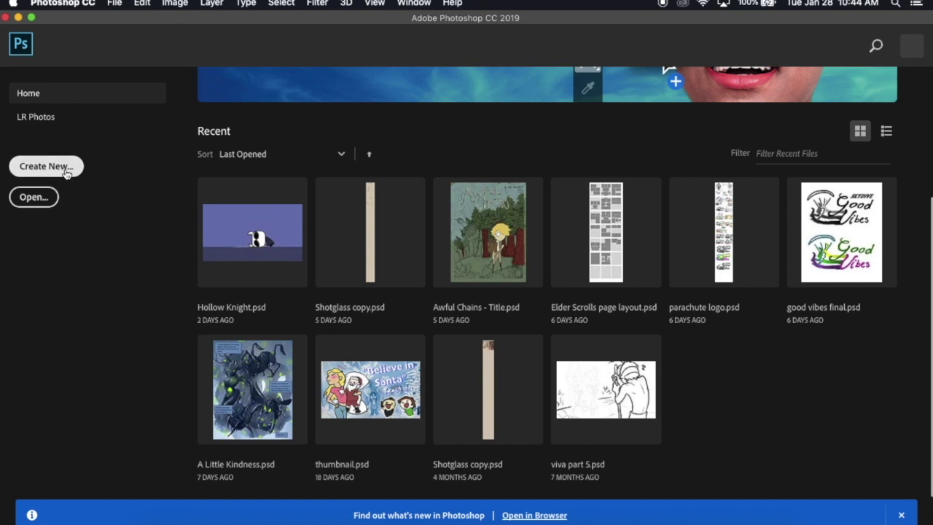
# Create blank white Untitled-1 at 1250 × 720 px and 350 pixels/inch
pyautogui.click(66, 167)
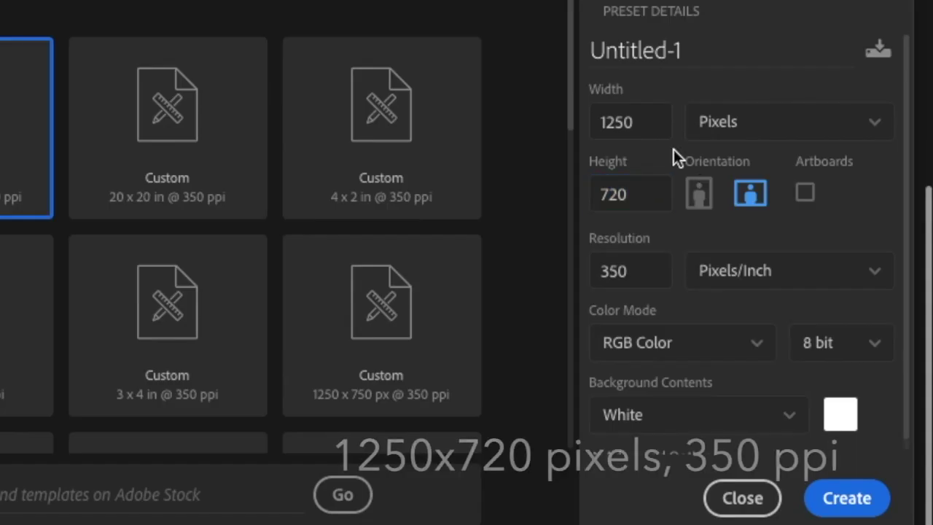
pyautogui.click(838, 164)
pyautogui.click(820, 128)
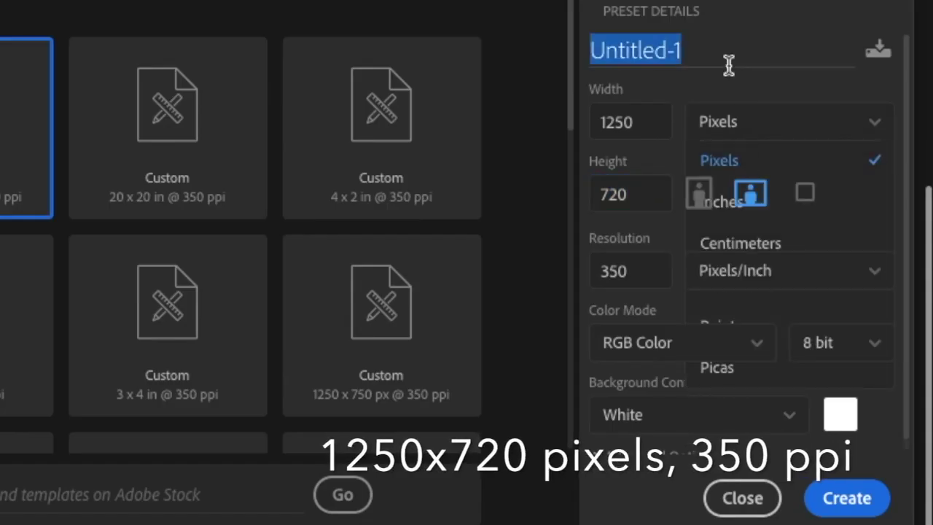
pyautogui.click(654, 270)
pyautogui.click(729, 270)
pyautogui.click(685, 244)
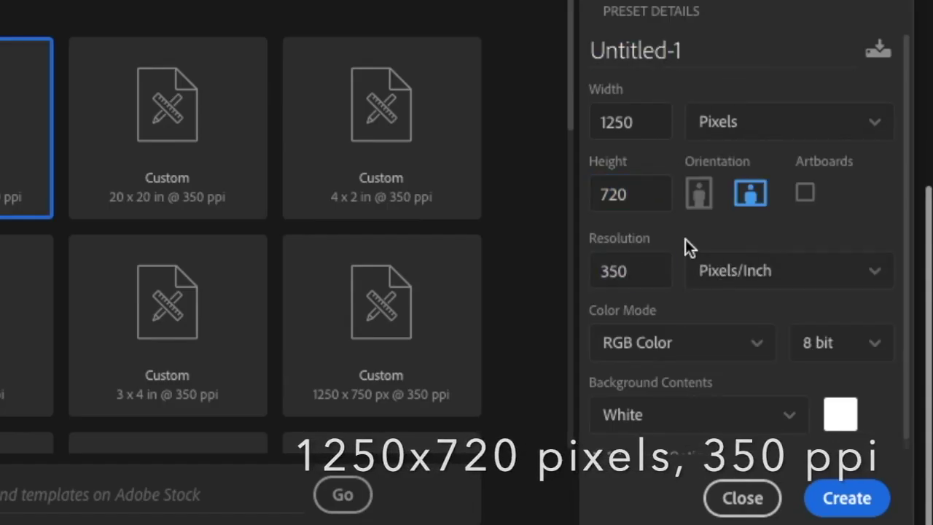
pyautogui.scroll(-1, 726, 422)
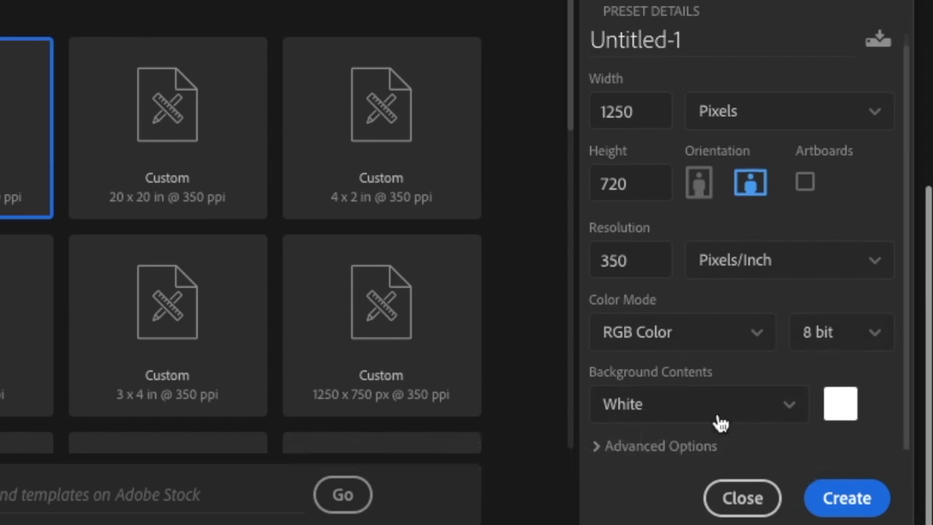
pyautogui.click(847, 498)
pyautogui.click(414, 4)
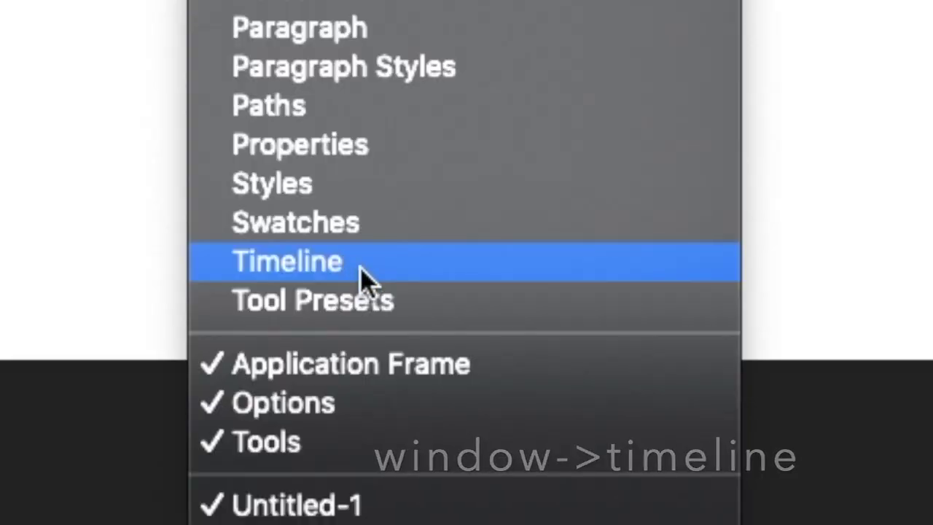
# Open the Timeline panel and create a video timeline holding a Layer 0 clip at 30 fps
pyautogui.click(360, 268)
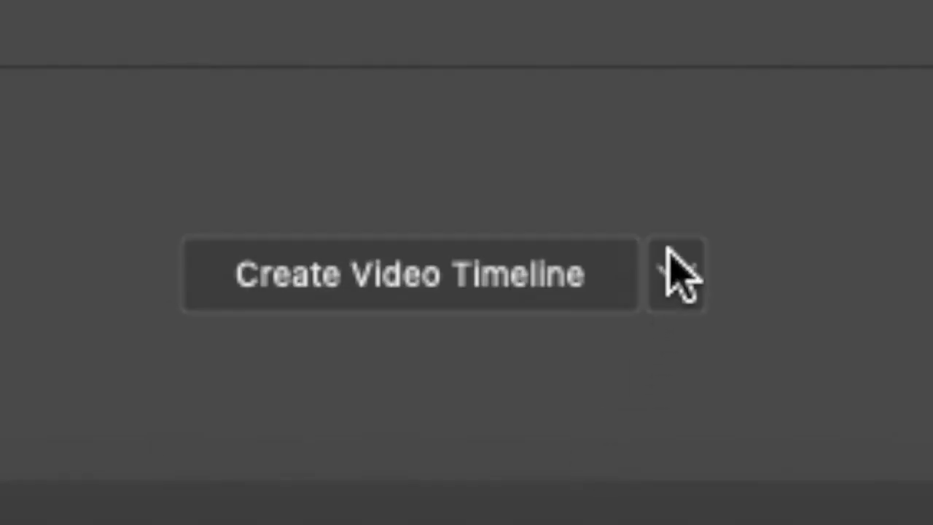
pyautogui.click(433, 476)
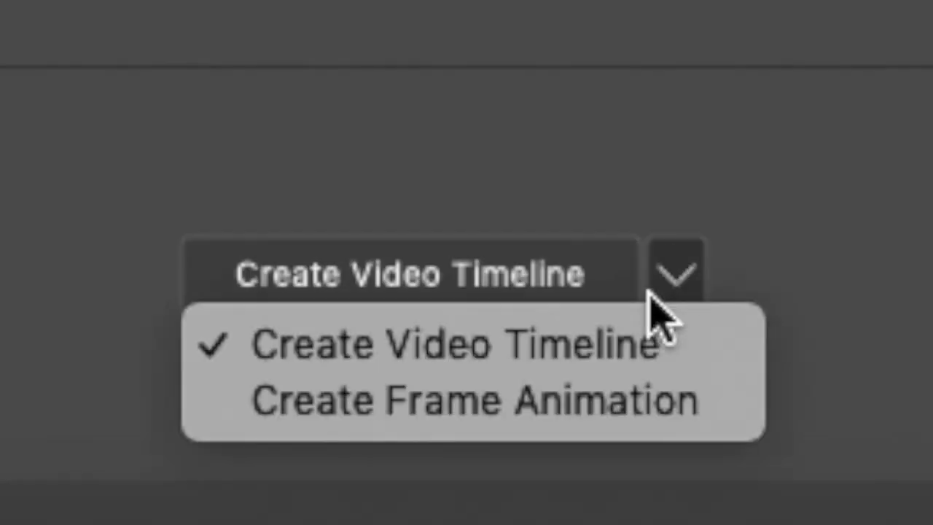
pyautogui.click(599, 418)
pyautogui.click(683, 290)
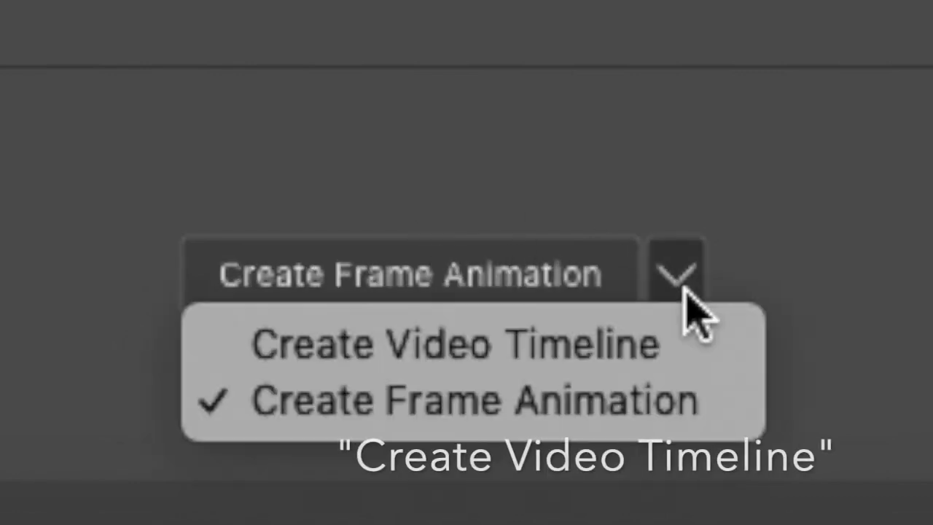
pyautogui.click(554, 342)
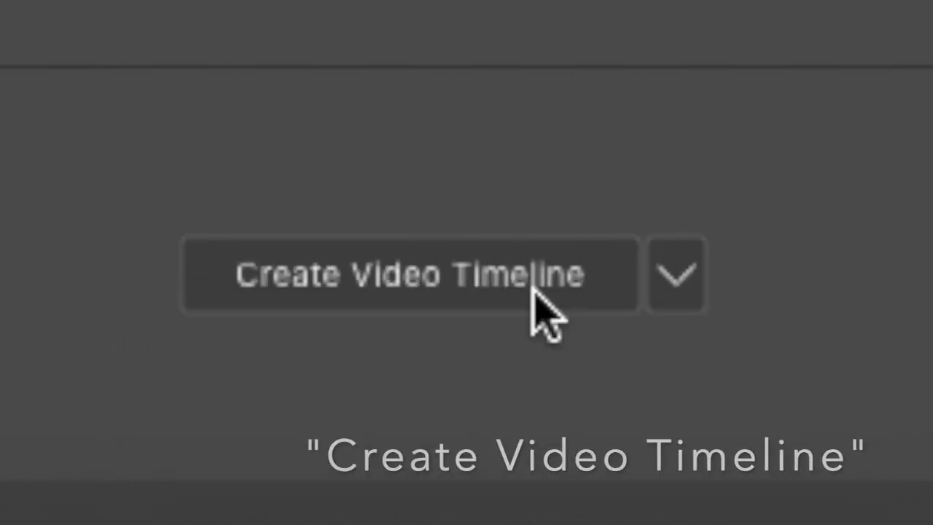
pyautogui.click(531, 287)
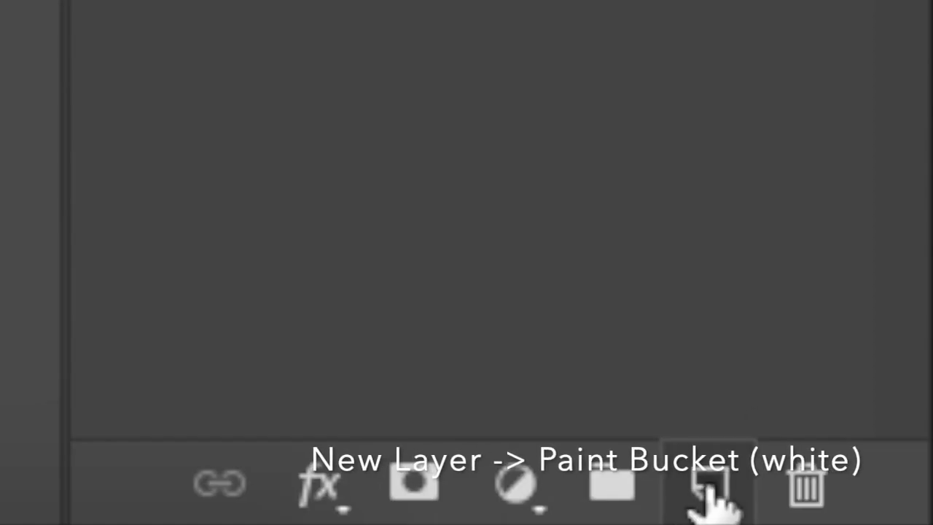
# Add a new layer above Layer 0 and pick the Paint Bucket to fill it white
pyautogui.click(707, 487)
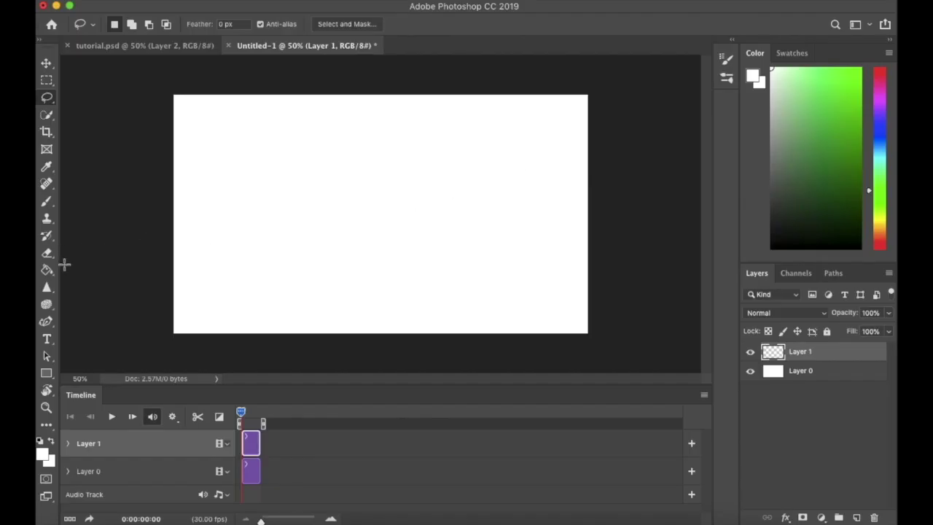
pyautogui.click(49, 270)
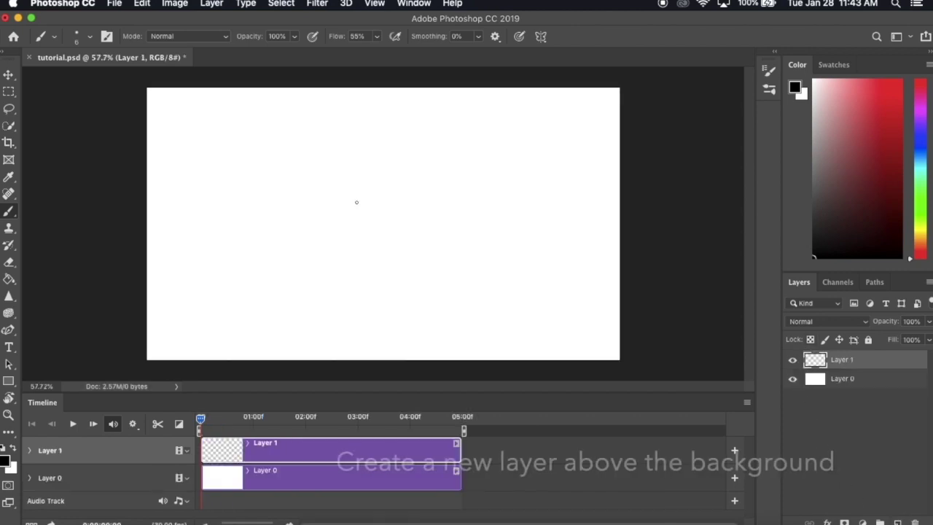
# Sketch the character's head and body on Layer 1, then add Layer 2
pyautogui.moveTo(346, 182); pyautogui.dragTo(400, 143)
pyautogui.moveTo(355, 162)
pyautogui.mouseDown()
pyautogui.moveTo(398, 161)
pyautogui.moveTo(374, 168)
pyautogui.moveTo(379, 204)
pyautogui.moveTo(415, 241)
pyautogui.moveTo(384, 292)
pyautogui.mouseUp()
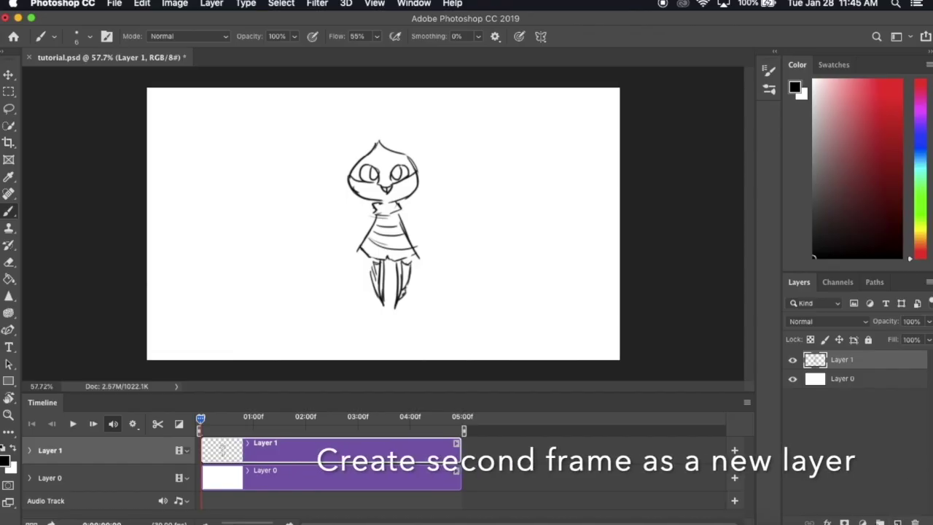
pyautogui.press('super+shift+alt+n')
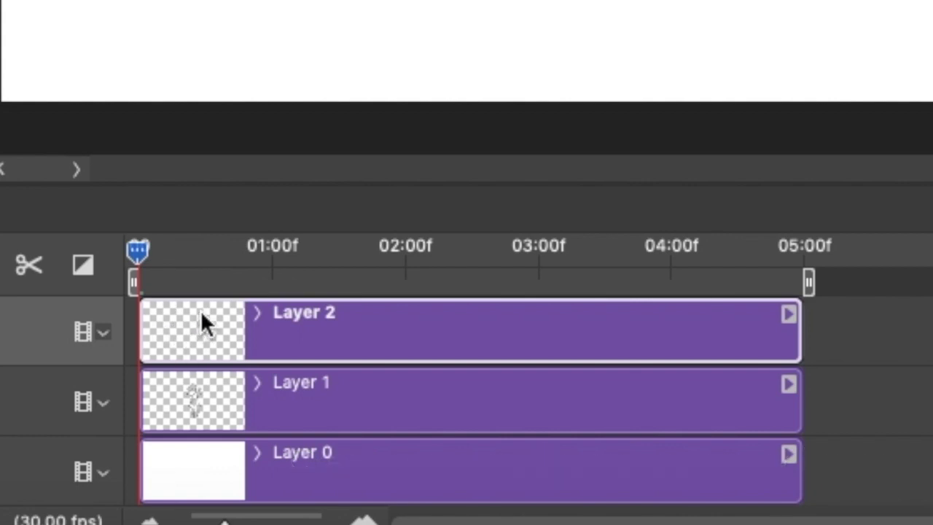
# Fade Layer 1 to 20% opacity and sketch the second pose on Layer 2
pyautogui.click(256, 402)
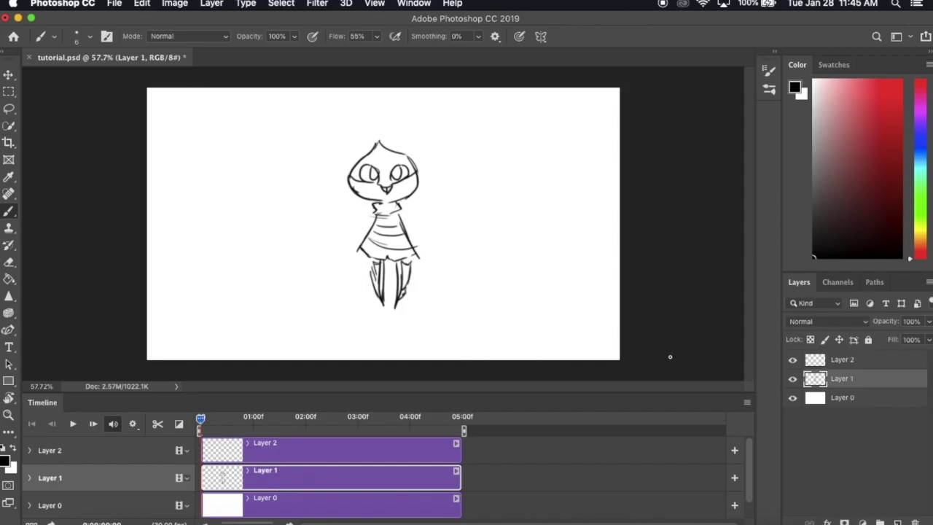
pyautogui.click(928, 321)
pyautogui.moveTo(901, 337); pyautogui.dragTo(882, 338)
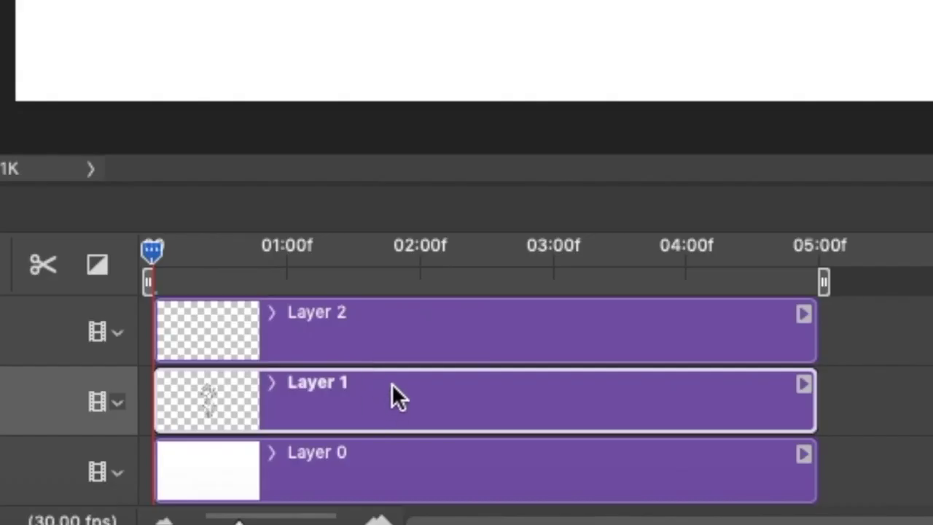
pyautogui.click(415, 341)
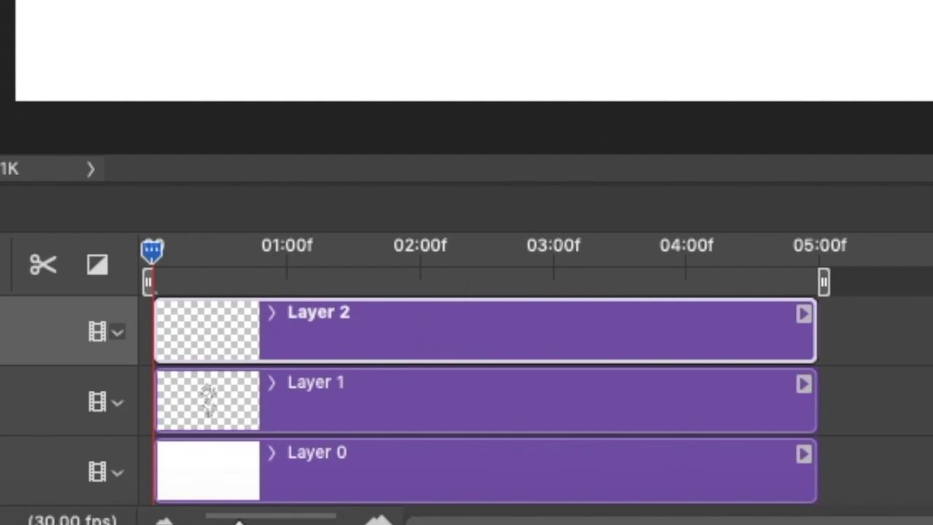
pyautogui.moveTo(335, 146)
pyautogui.mouseDown()
pyautogui.moveTo(430, 167)
pyautogui.moveTo(408, 191)
pyautogui.moveTo(430, 269)
pyautogui.moveTo(363, 278)
pyautogui.mouseUp()
pyautogui.press('e')
pyautogui.press('b')
pyautogui.press('e')
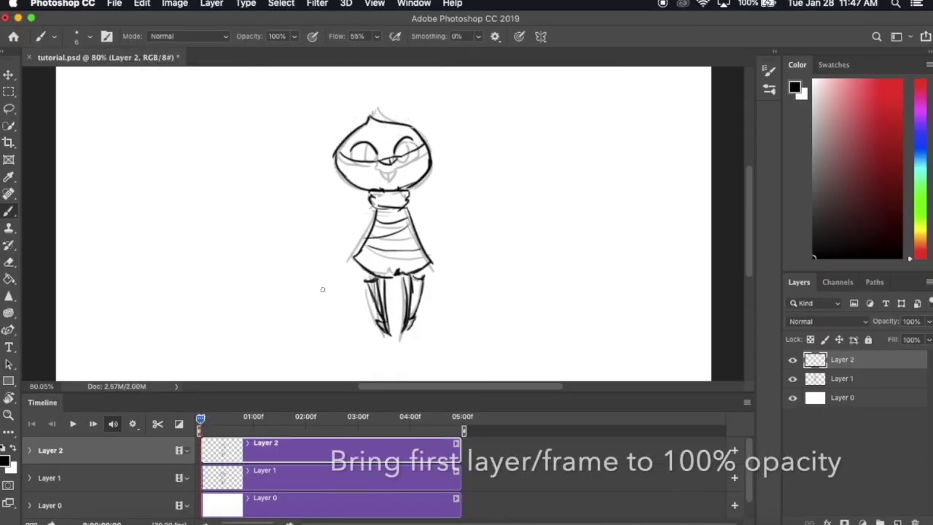
# Restore Layer 1 to 100% opacity
pyautogui.click(266, 474)
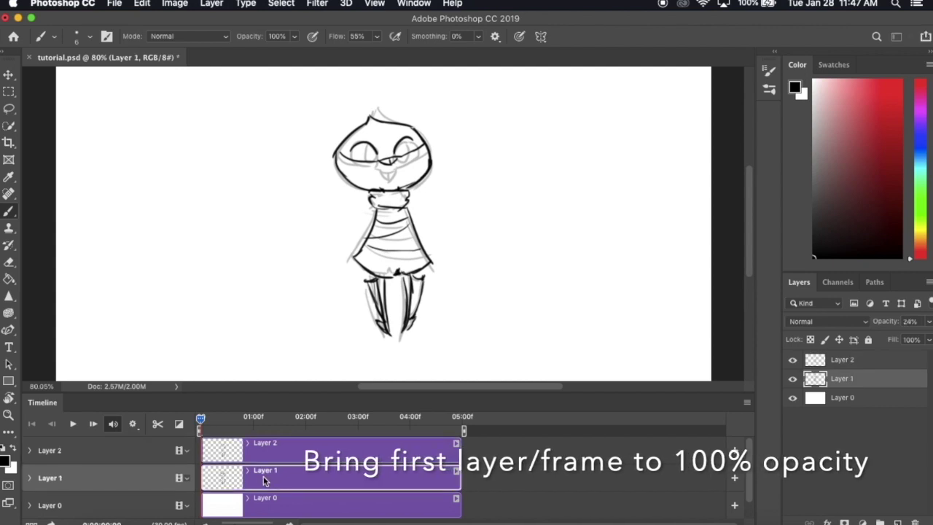
pyautogui.click(927, 321)
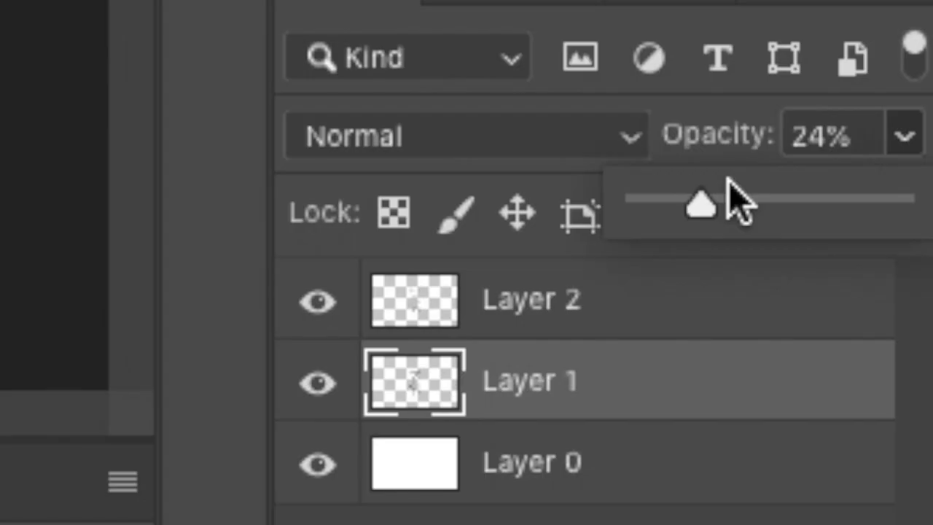
pyautogui.moveTo(887, 335); pyautogui.dragTo(918, 338)
pyautogui.moveTo(918, 338); pyautogui.dragTo(930, 338)
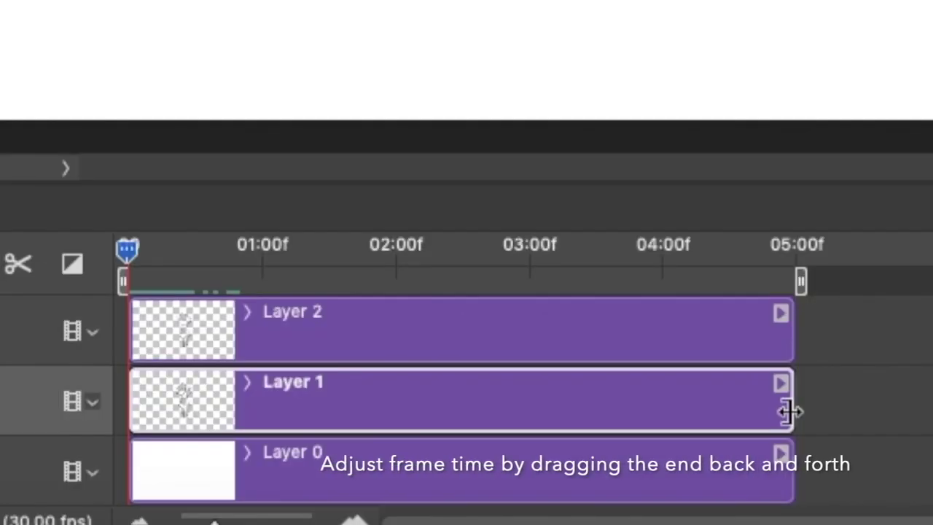
# Trim Layer 1's clip down to a short opening frame, previewing playback along the way
pyautogui.moveTo(459, 479)
pyautogui.mouseDown()
pyautogui.moveTo(233, 477)
pyautogui.moveTo(444, 477)
pyautogui.mouseUp()
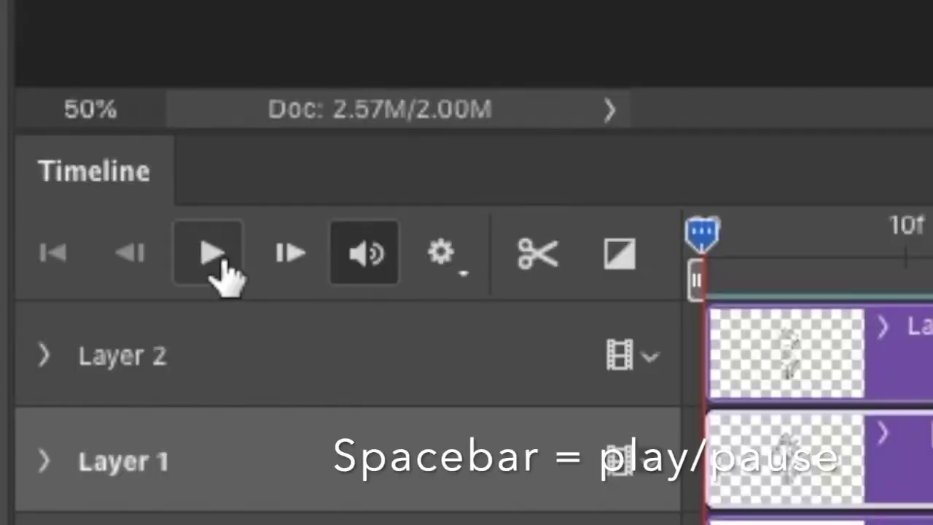
pyautogui.click(222, 277)
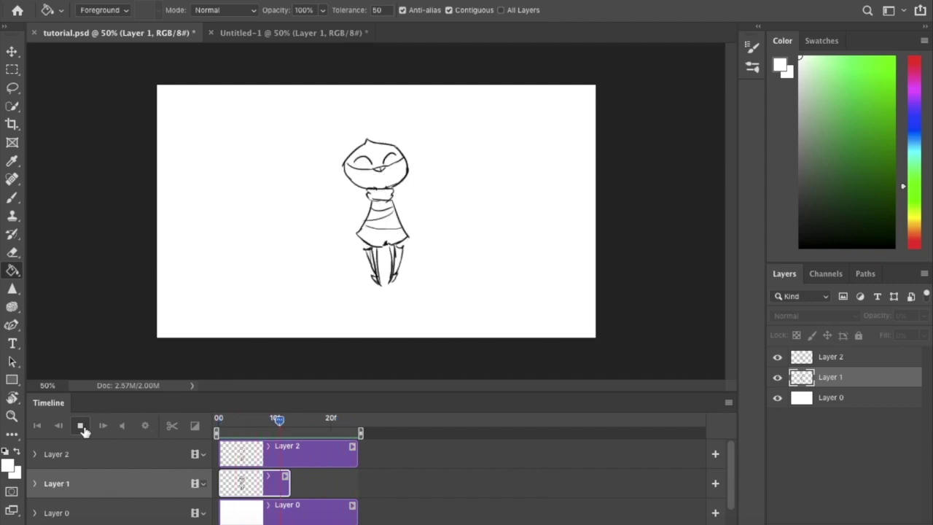
pyautogui.click(82, 428)
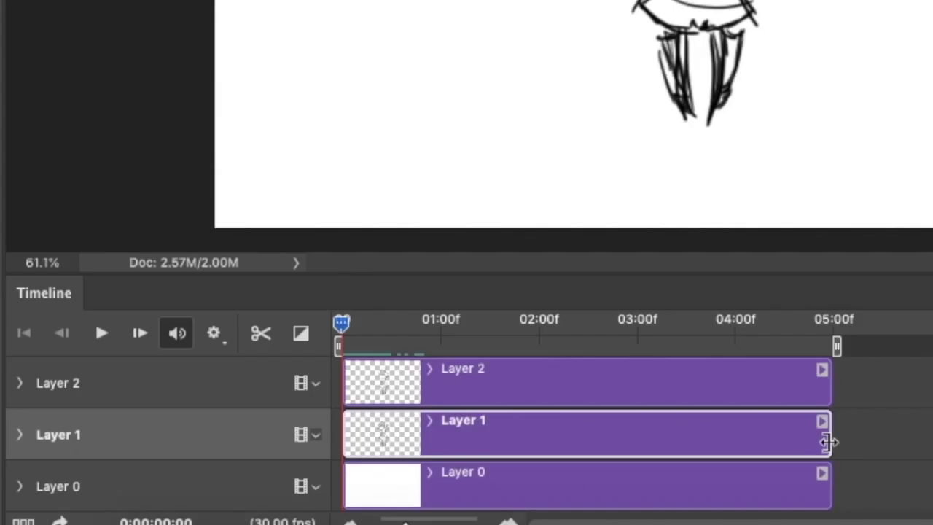
pyautogui.moveTo(496, 485); pyautogui.dragTo(447, 482)
pyautogui.moveTo(742, 434); pyautogui.dragTo(405, 438)
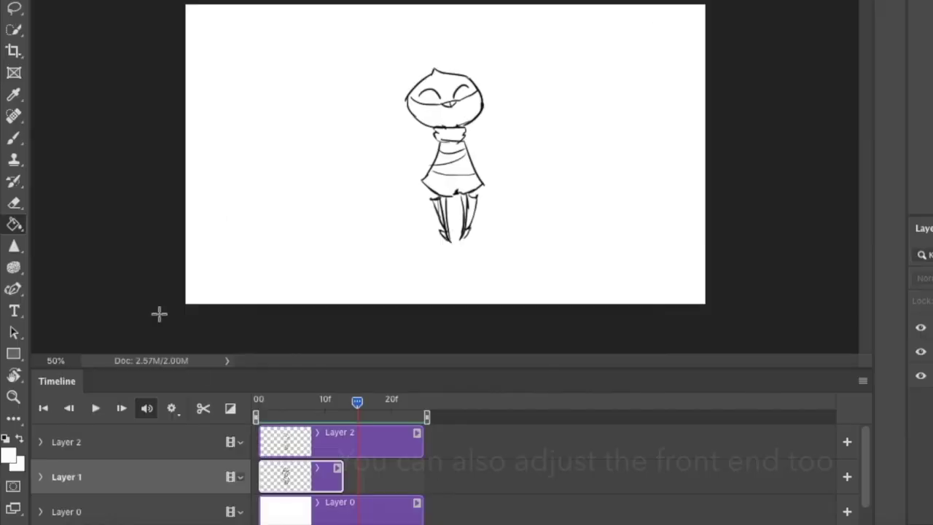
pyautogui.moveTo(260, 476); pyautogui.dragTo(370, 475)
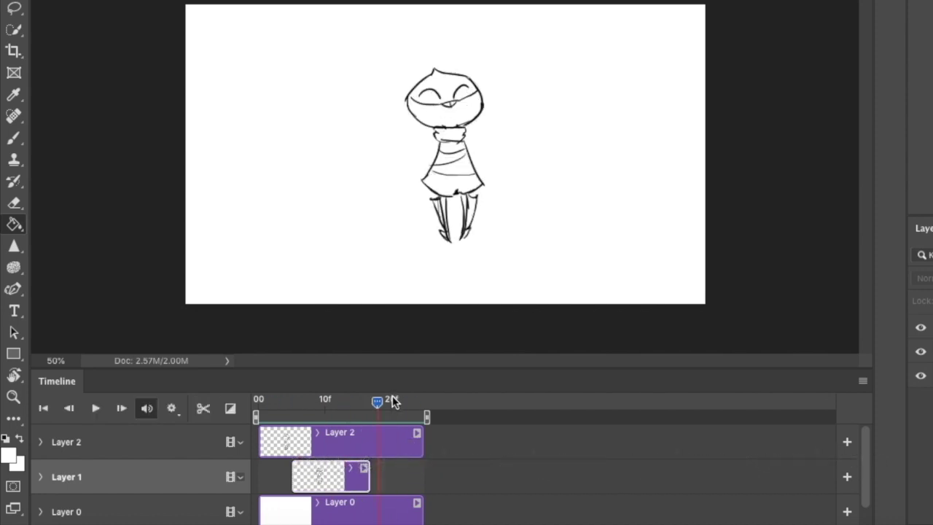
pyautogui.moveTo(292, 476); pyautogui.dragTo(345, 476)
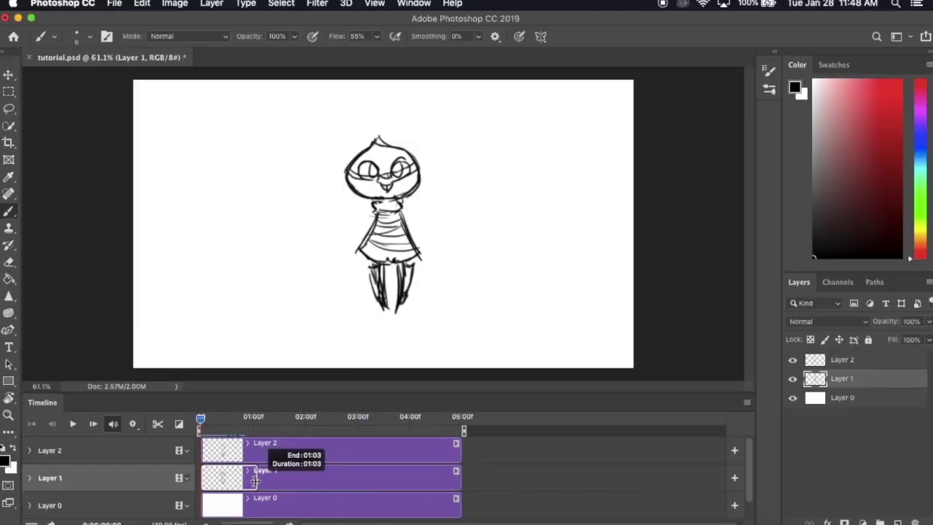
pyautogui.moveTo(234, 477); pyautogui.dragTo(234, 477)
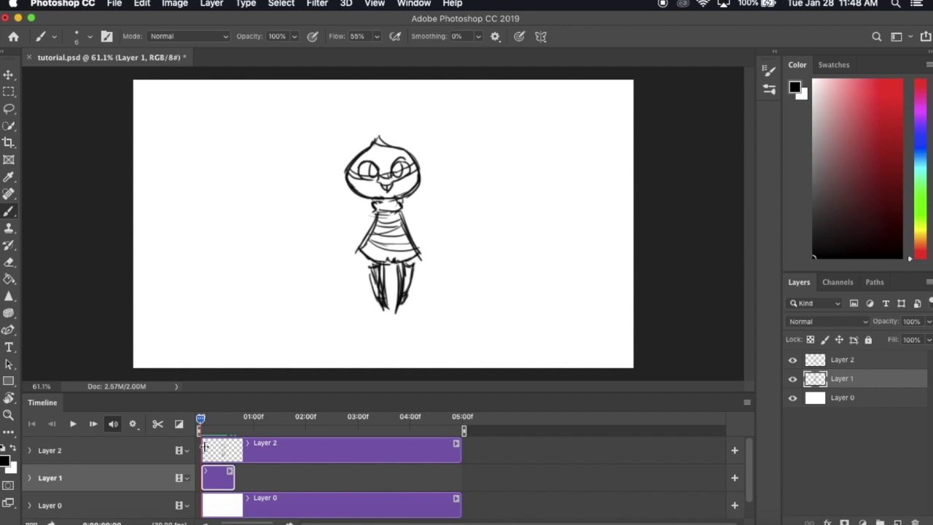
pyautogui.click(205, 446)
# Start Layer 2's clip exactly where Layer 1 ends and preview the playback
pyautogui.moveTo(235, 446); pyautogui.dragTo(233, 442)
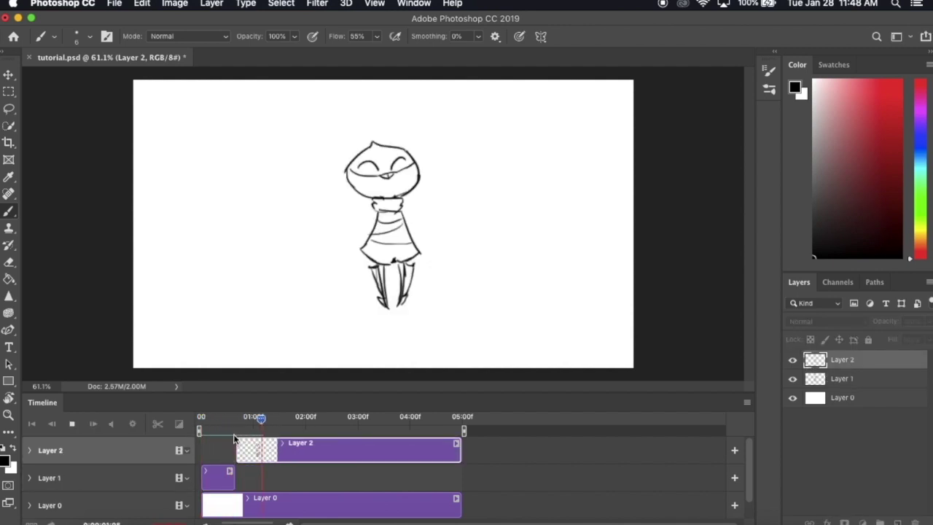
pyautogui.moveTo(236, 445); pyautogui.dragTo(236, 441)
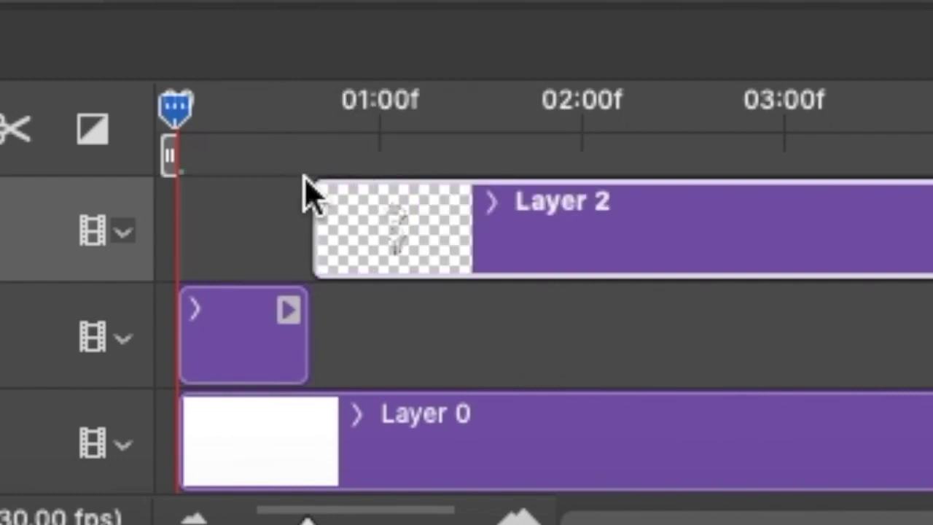
pyautogui.press('space')
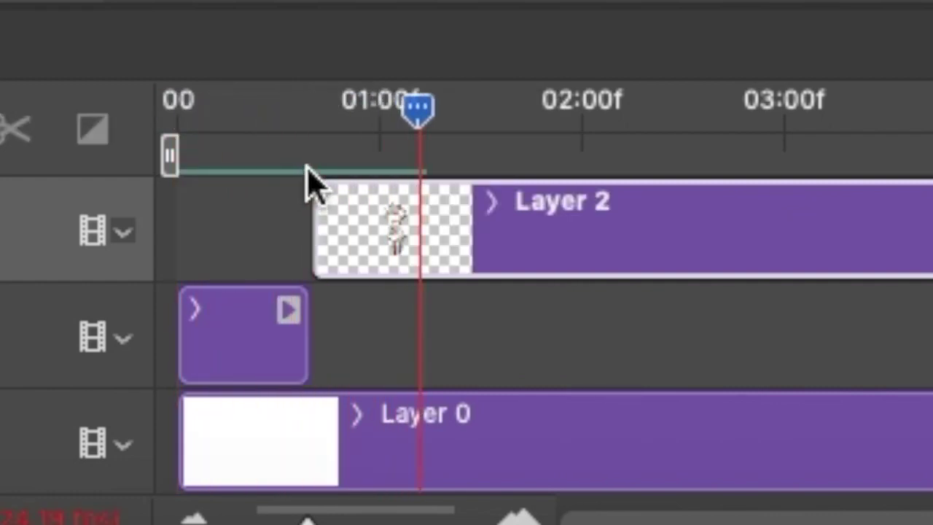
pyautogui.press('space')
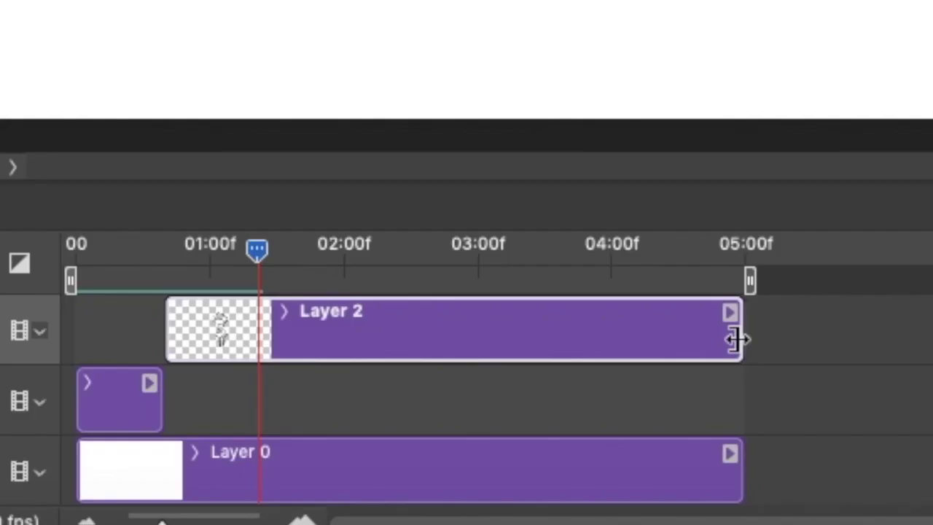
# Trim Layer 2 and Layer 0 clips to end together around 01:11, then loop playback
pyautogui.moveTo(457, 455); pyautogui.dragTo(268, 447)
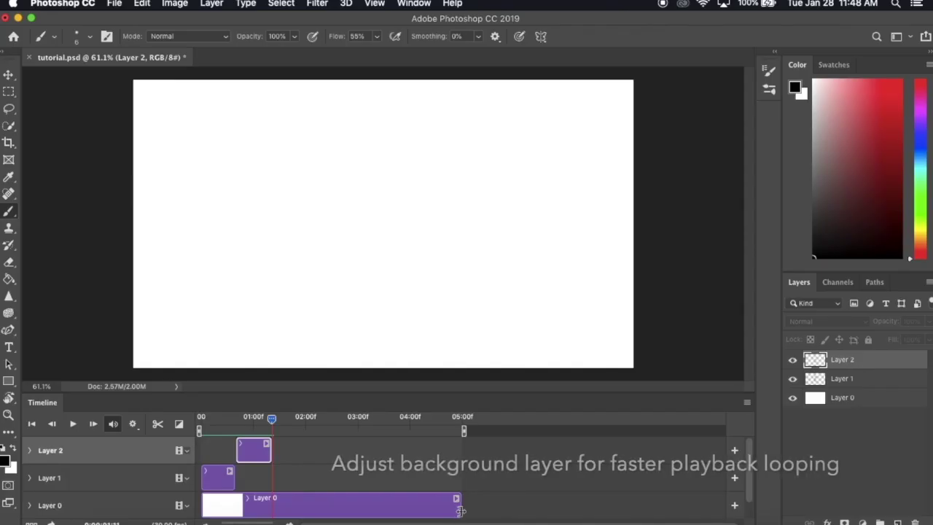
pyautogui.moveTo(738, 466); pyautogui.dragTo(243, 452)
pyautogui.moveTo(265, 497); pyautogui.dragTo(271, 498)
pyautogui.press('space')
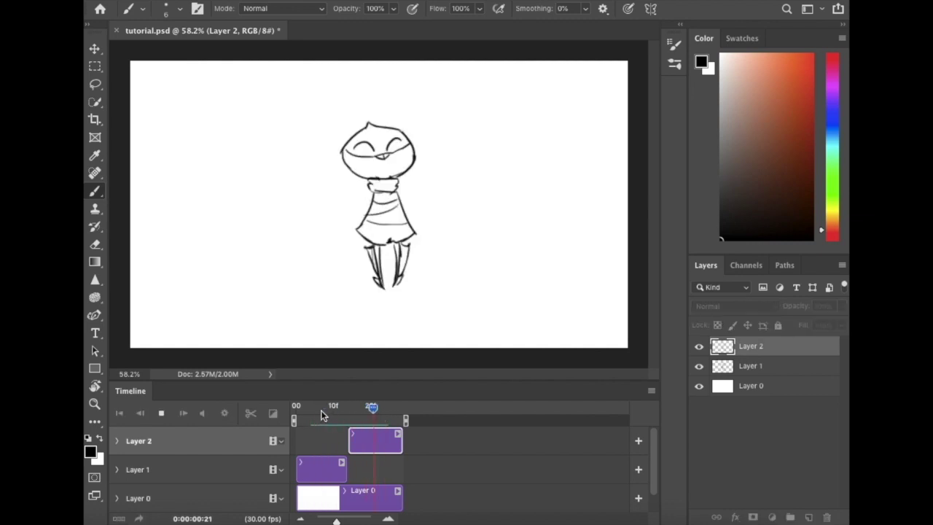
# Stop playback and add a new Layer 3 above Layer 2
pyautogui.press('space')
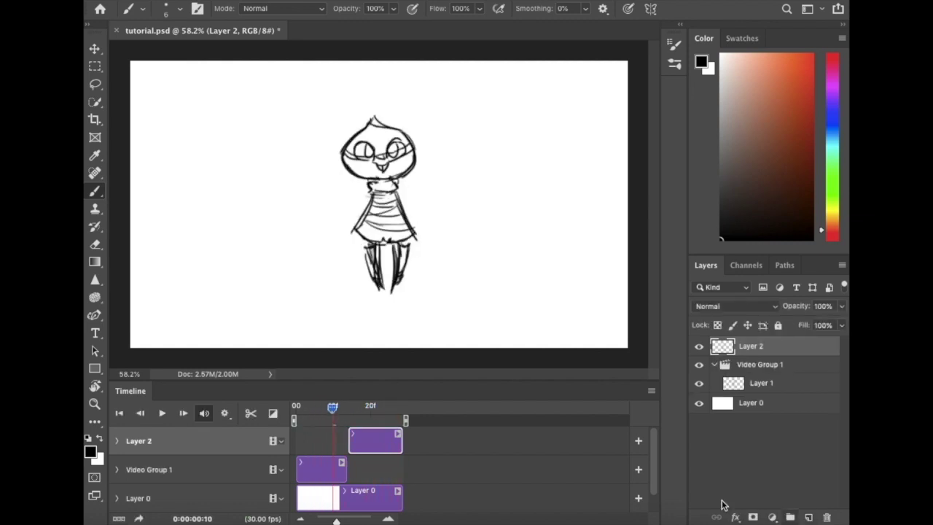
pyautogui.click(356, 437)
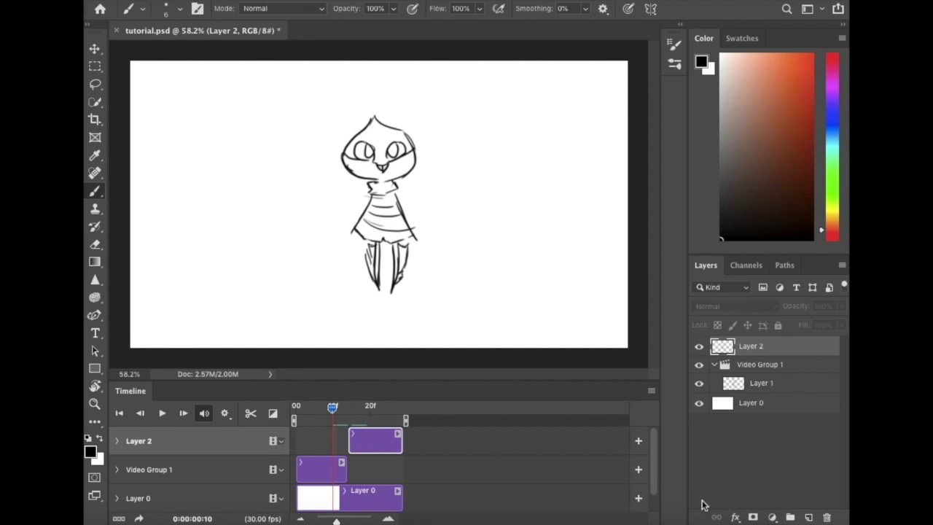
pyautogui.click(807, 517)
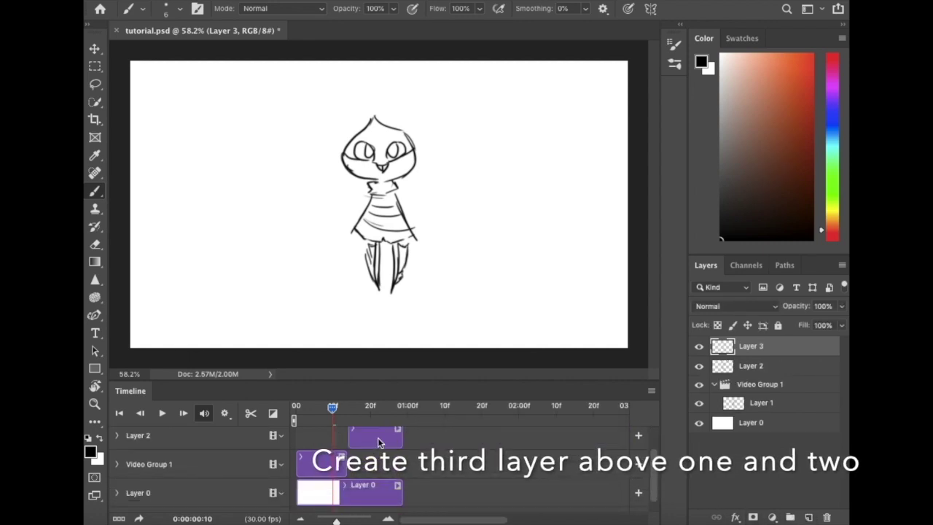
# Group Layers 1 and 2 as 'rough sketch group' with Layer 3 kept above it
pyautogui.click(376, 464)
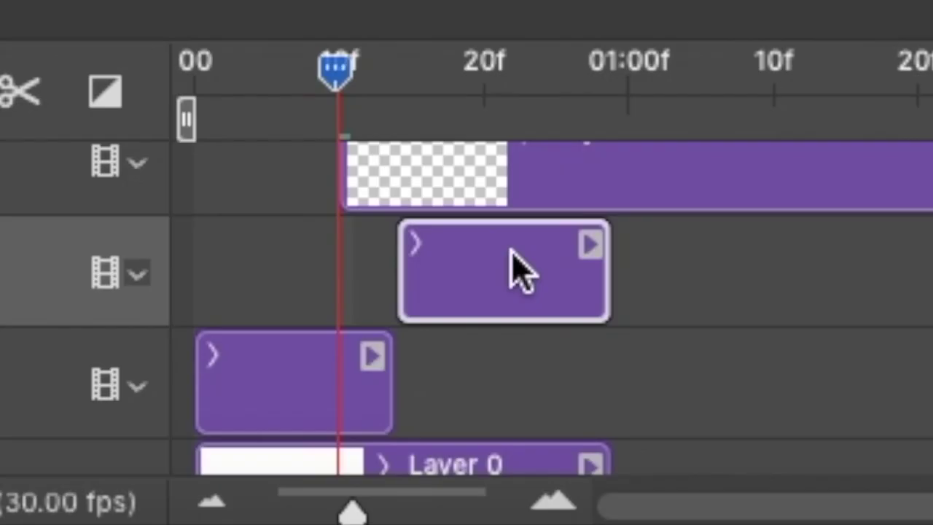
pyautogui.moveTo(506, 285); pyautogui.dragTo(517, 353)
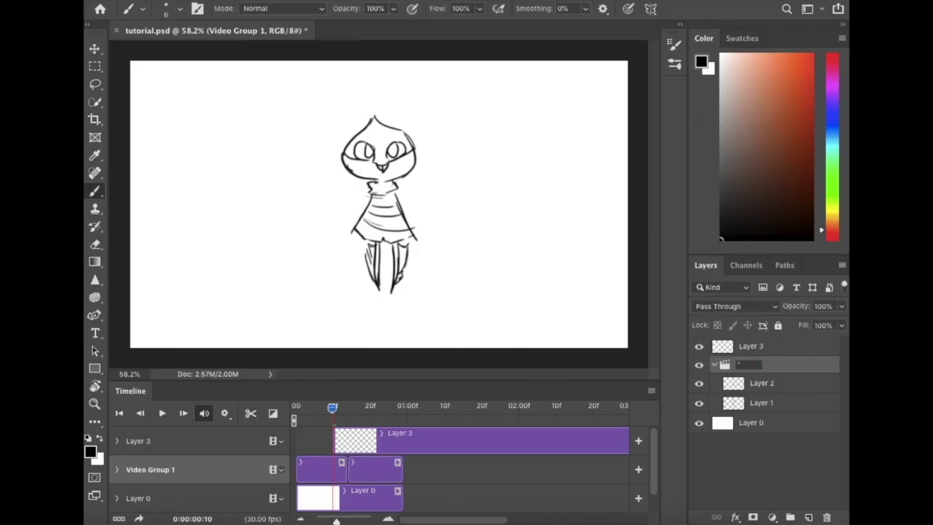
pyautogui.write('rough sketch g')
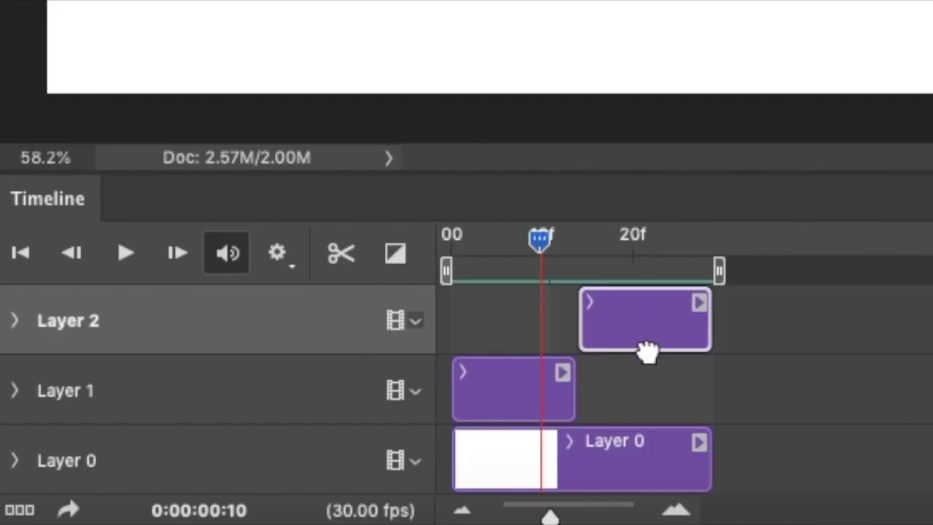
pyautogui.moveTo(648, 347); pyautogui.dragTo(658, 382)
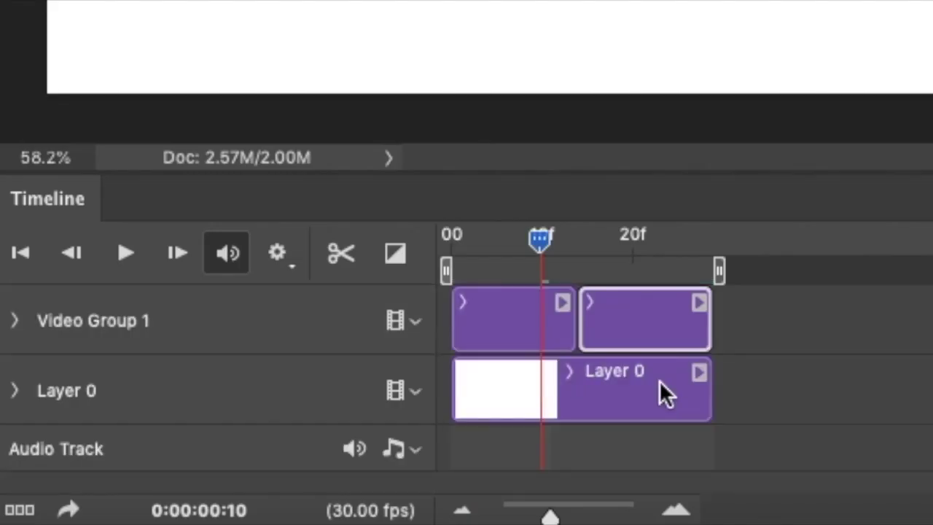
pyautogui.moveTo(658, 338); pyautogui.dragTo(690, 405)
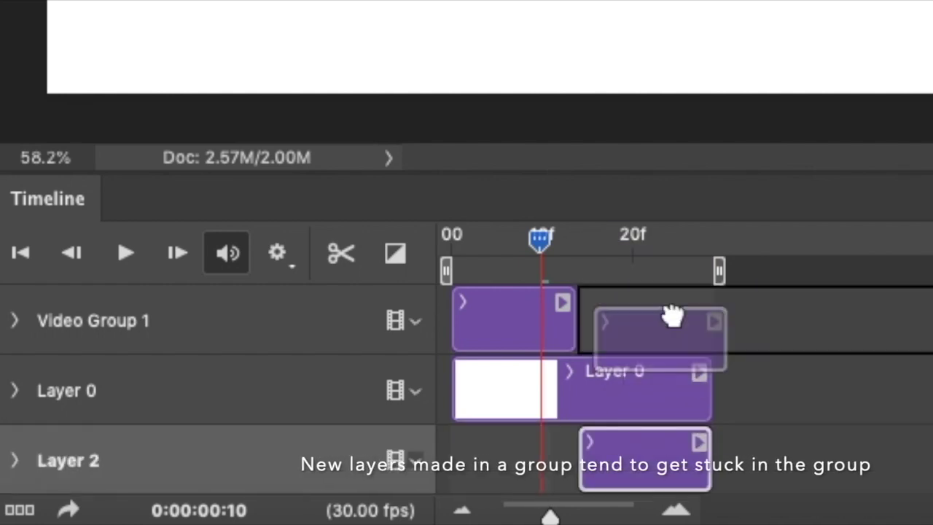
pyautogui.moveTo(672, 315); pyautogui.dragTo(674, 286)
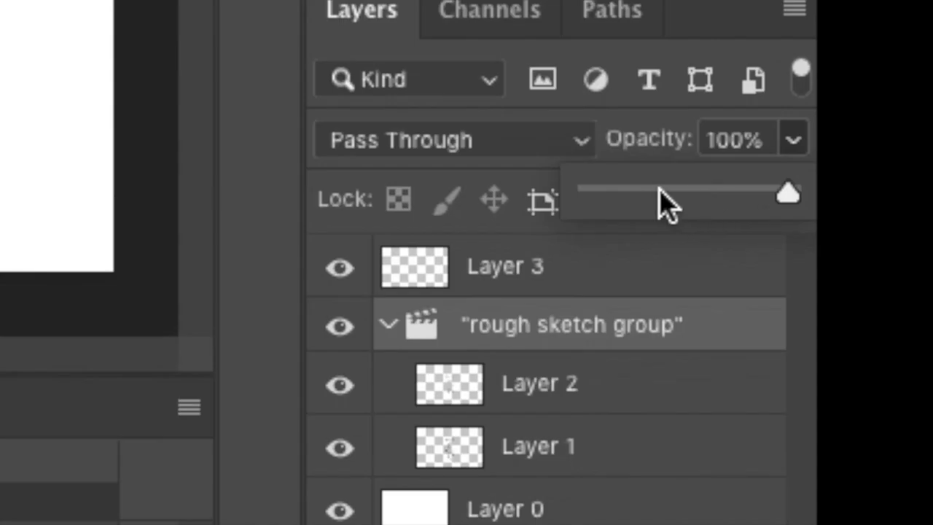
# Fade the rough sketch group to a faint grey and shorten Layer 3's clip
pyautogui.moveTo(659, 192); pyautogui.dragTo(671, 194)
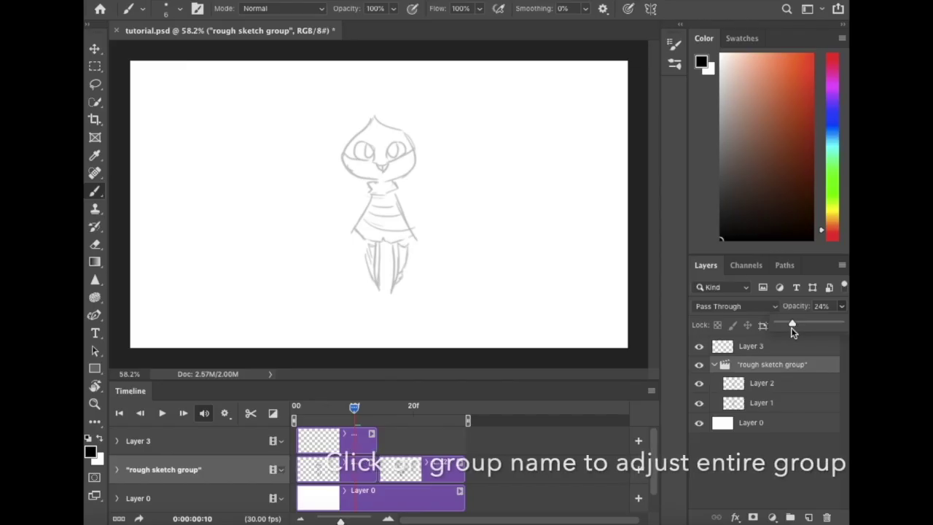
pyautogui.click(352, 428)
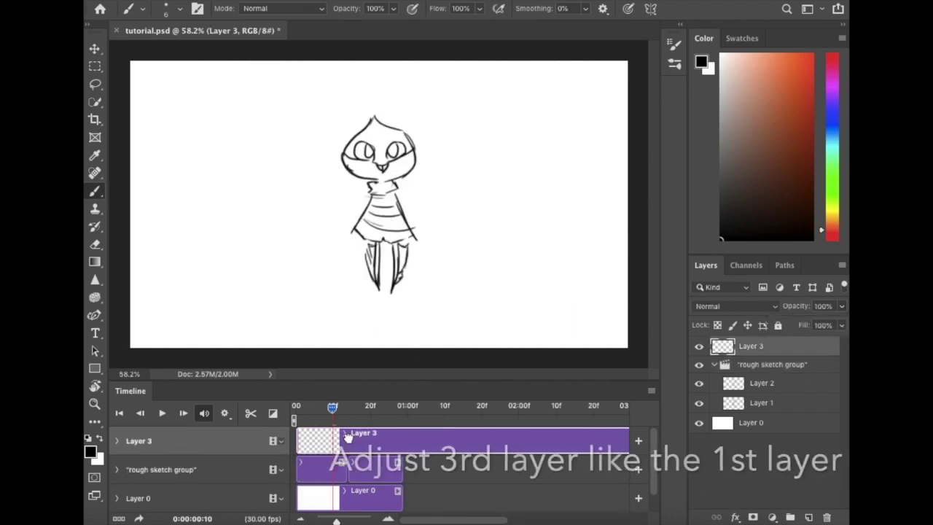
pyautogui.moveTo(342, 521); pyautogui.dragTo(329, 520)
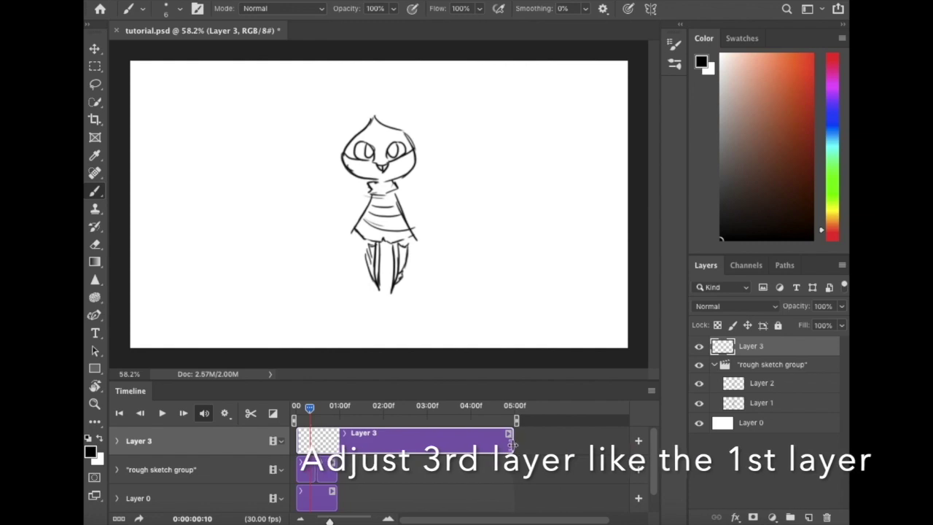
pyautogui.moveTo(511, 440); pyautogui.dragTo(316, 439)
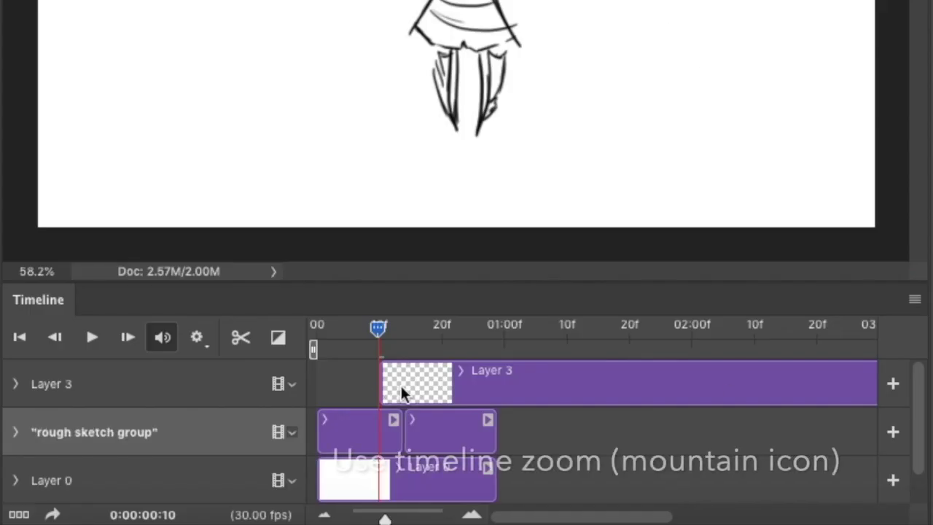
# Move Layer 3's clip to the timeline start, trim it to a first frame, and ink the head
pyautogui.click(408, 385)
pyautogui.moveTo(449, 379); pyautogui.dragTo(405, 377)
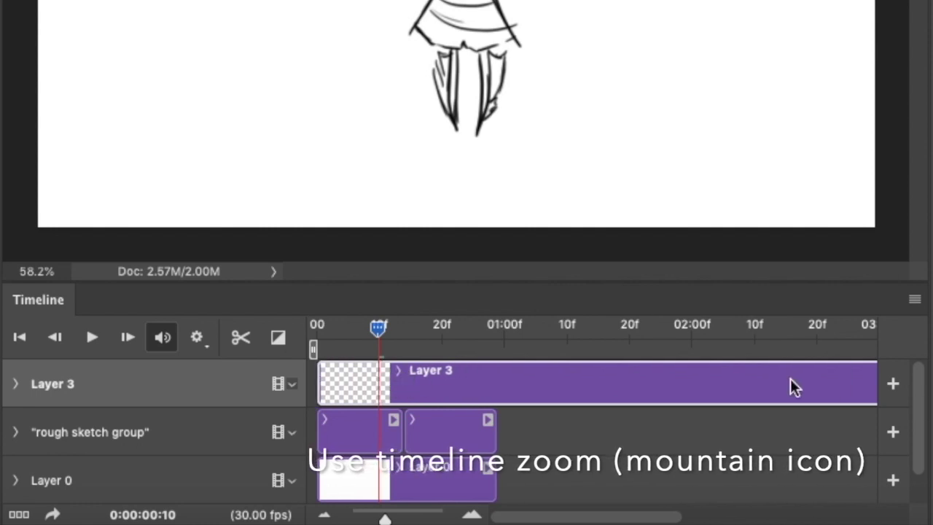
pyautogui.moveTo(385, 518); pyautogui.dragTo(373, 519)
pyautogui.moveTo(677, 390); pyautogui.dragTo(350, 386)
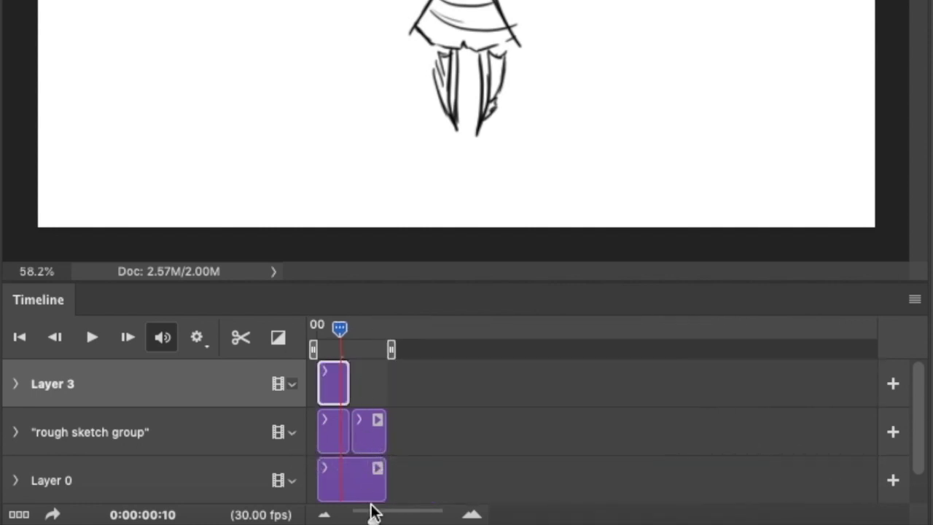
pyautogui.moveTo(372, 512); pyautogui.dragTo(391, 519)
pyautogui.click(404, 443)
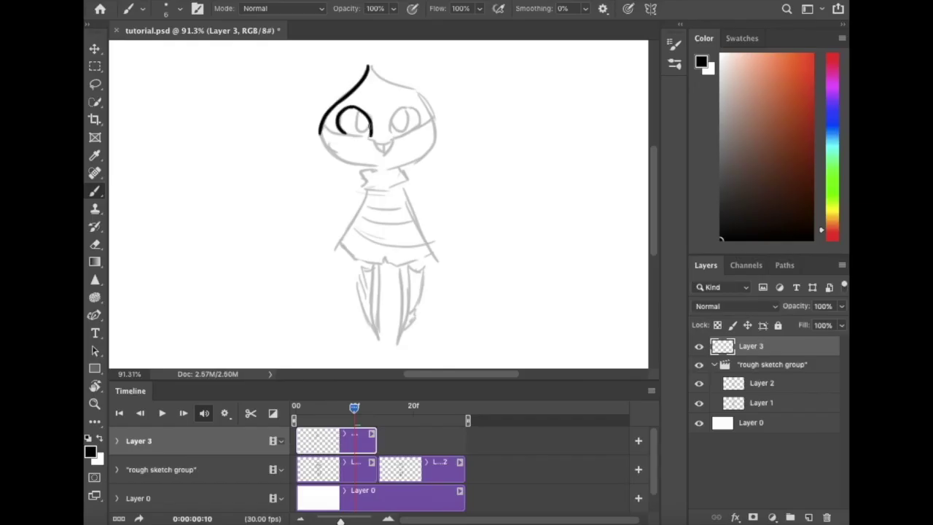
pyautogui.moveTo(368, 65); pyautogui.dragTo(399, 85)
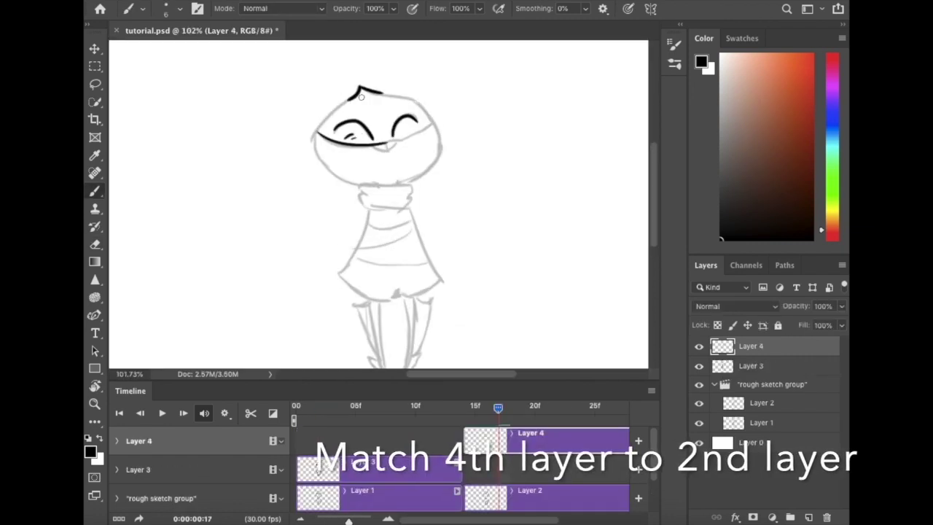
# Finish inking the character's lineart on Layer 3 and fit the canvas in view
pyautogui.moveTo(360, 97); pyautogui.dragTo(437, 131)
pyautogui.moveTo(361, 193); pyautogui.dragTo(412, 196)
pyautogui.scroll(-2, 386, 219)
pyautogui.moveTo(338, 226)
pyautogui.mouseDown()
pyautogui.moveTo(441, 277)
pyautogui.moveTo(434, 299)
pyautogui.mouseUp()
pyautogui.hotkey('ctrl', '0')
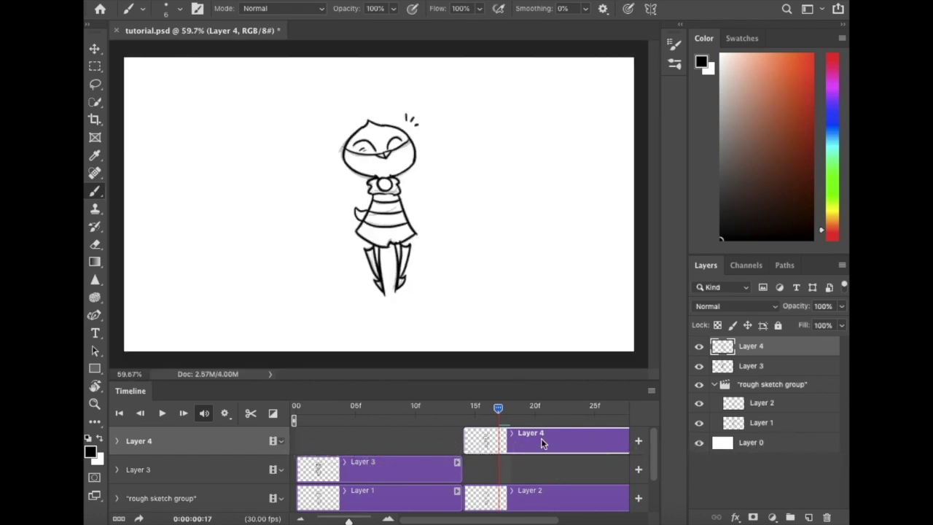
# Place Layer 4's clip right after Layer 3 in one track, naming the group 'Polish group'
pyautogui.moveTo(541, 442); pyautogui.dragTo(541, 466)
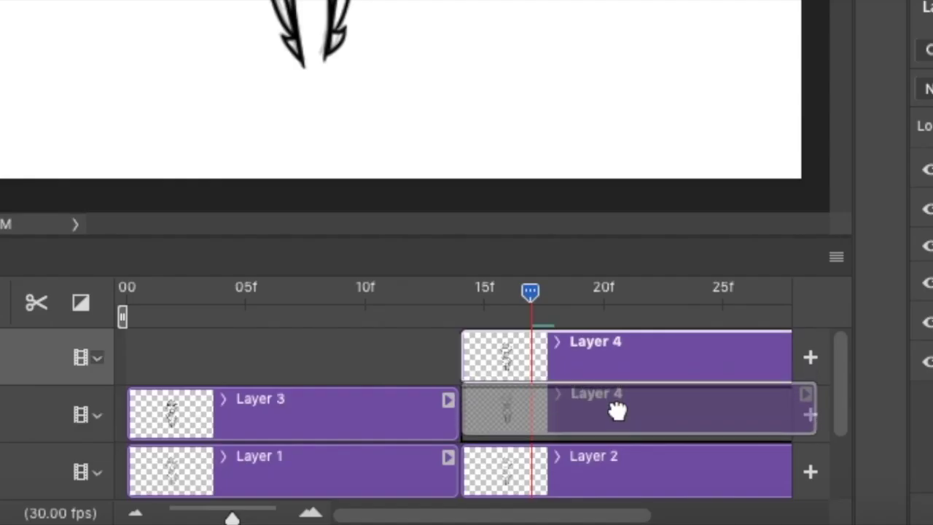
pyautogui.moveTo(615, 410); pyautogui.dragTo(625, 409)
pyautogui.write('olish')
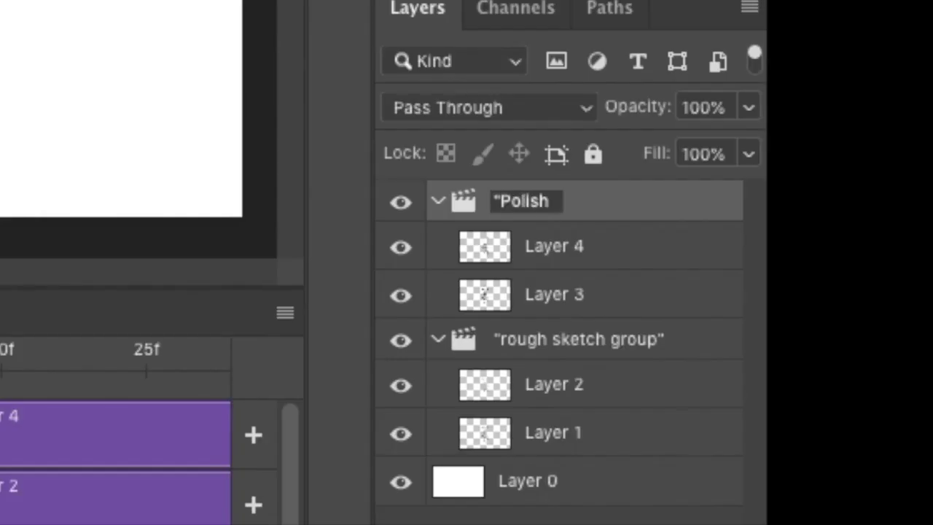
pyautogui.write(' group"')
pyautogui.press('Return')
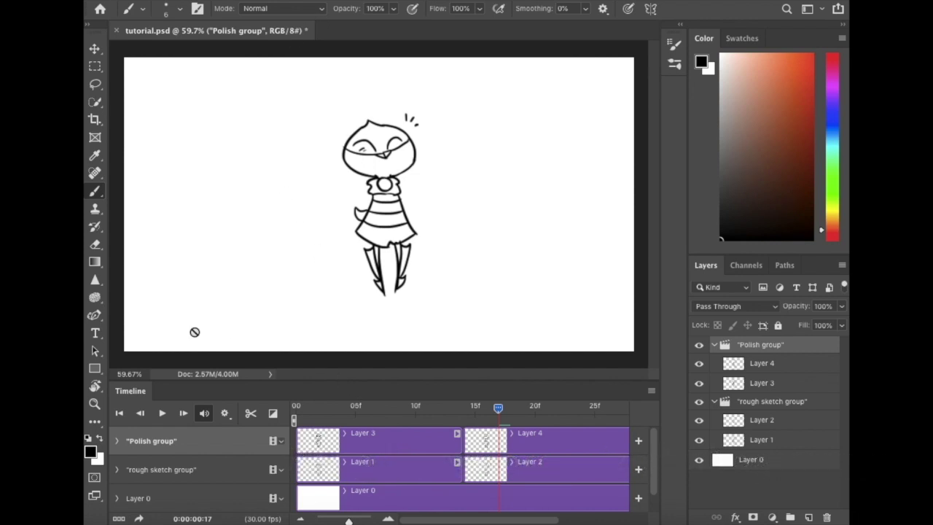
# Preview the animation, then undo the earlier group rename
pyautogui.press('space')
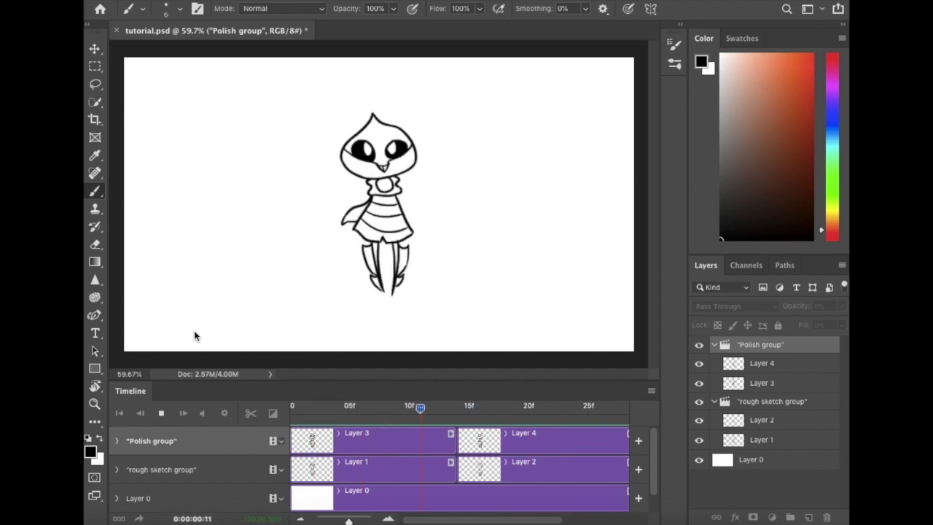
pyautogui.press('space')
pyautogui.click(512, 434)
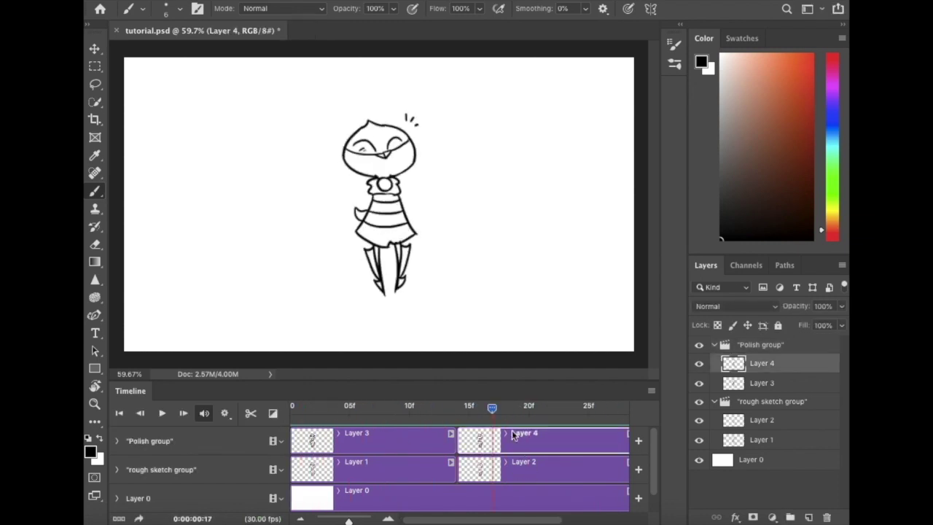
pyautogui.hotkey('ctrl', 'z')
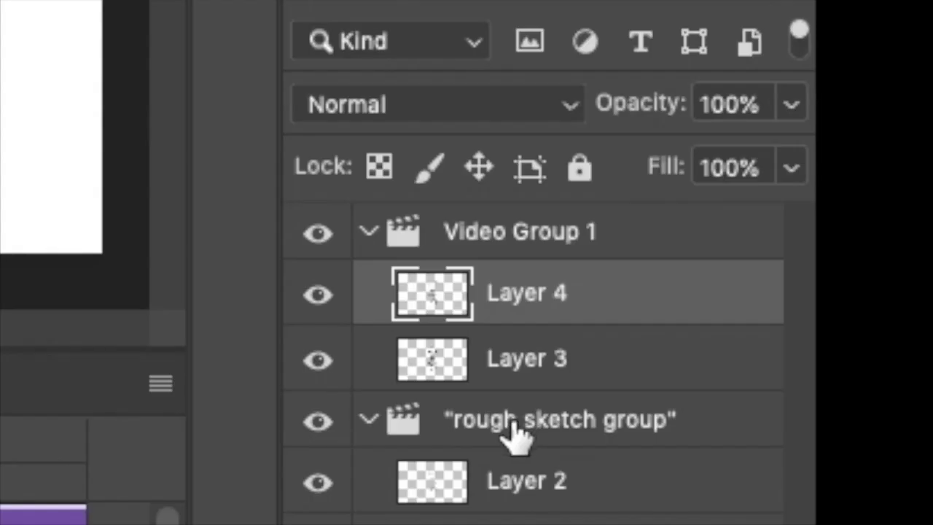
# Set the rough sketch group to 0% opacity and rename Video Group 1 to 'Polish group'
pyautogui.click(759, 403)
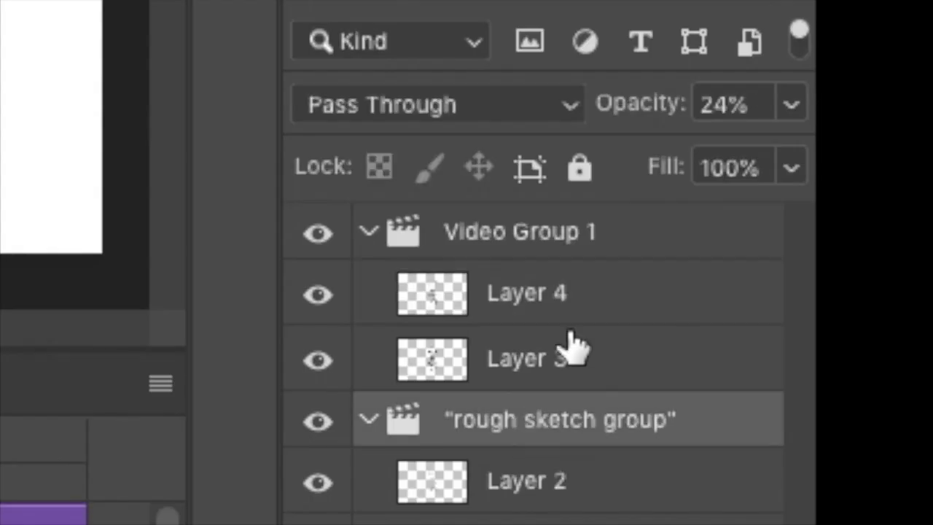
pyautogui.click(789, 107)
pyautogui.moveTo(618, 162); pyautogui.dragTo(638, 146)
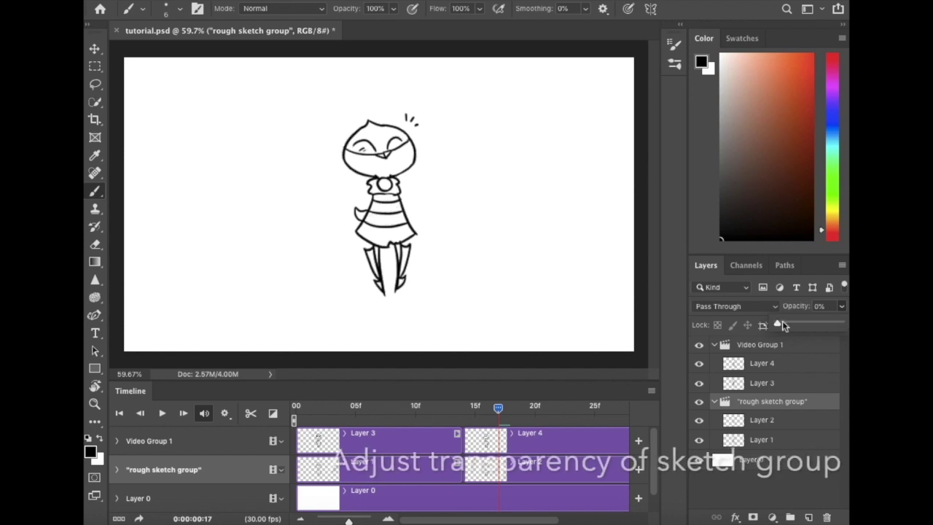
pyautogui.doubleClick(760, 345)
pyautogui.write('"Polish group"')
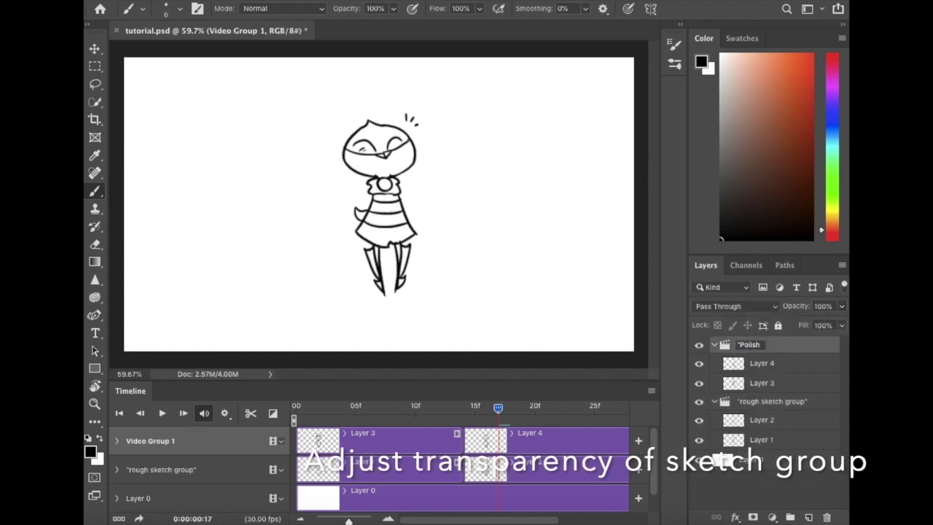
pyautogui.press('Return')
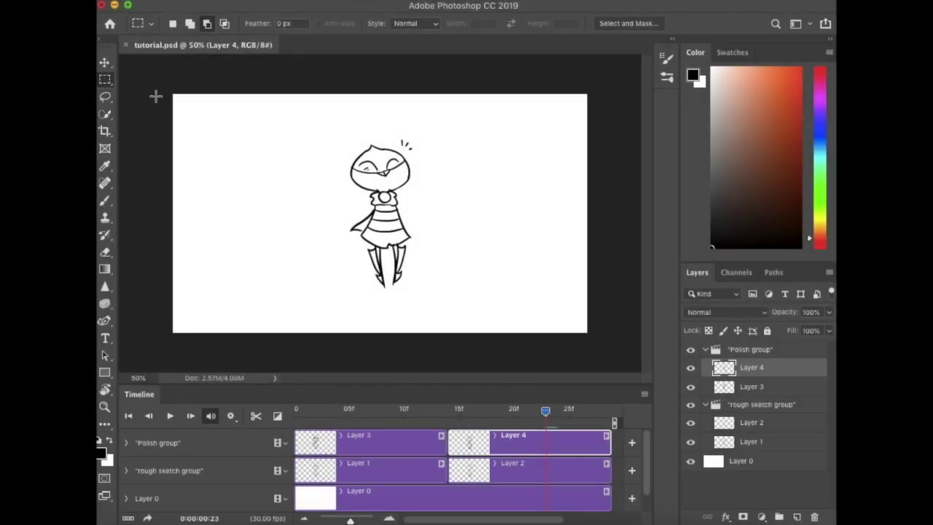
# Copy the canvas drawing with Rectangular Marquee and paste it as new Layer 5
pyautogui.moveTo(149, 80); pyautogui.dragTo(648, 357)
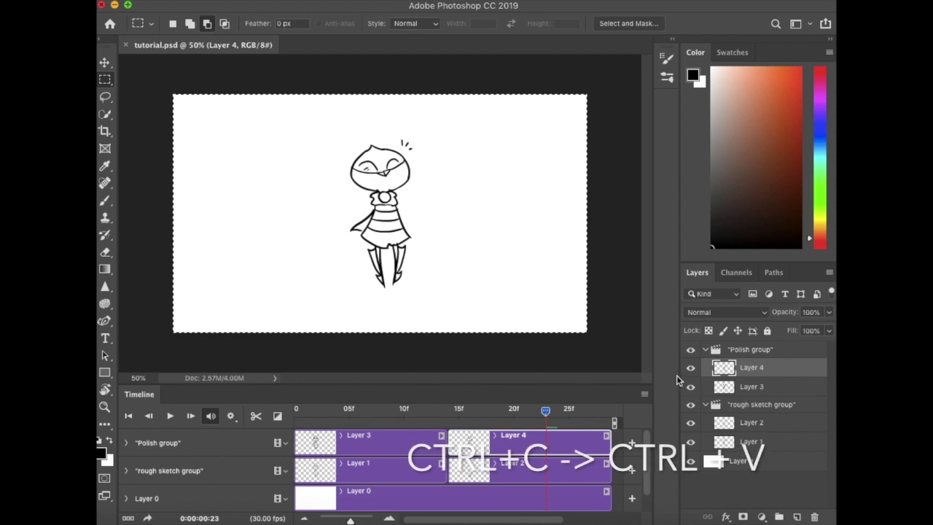
pyautogui.hotkey('ctrl', 'c')
pyautogui.hotkey('ctrl', 'v')
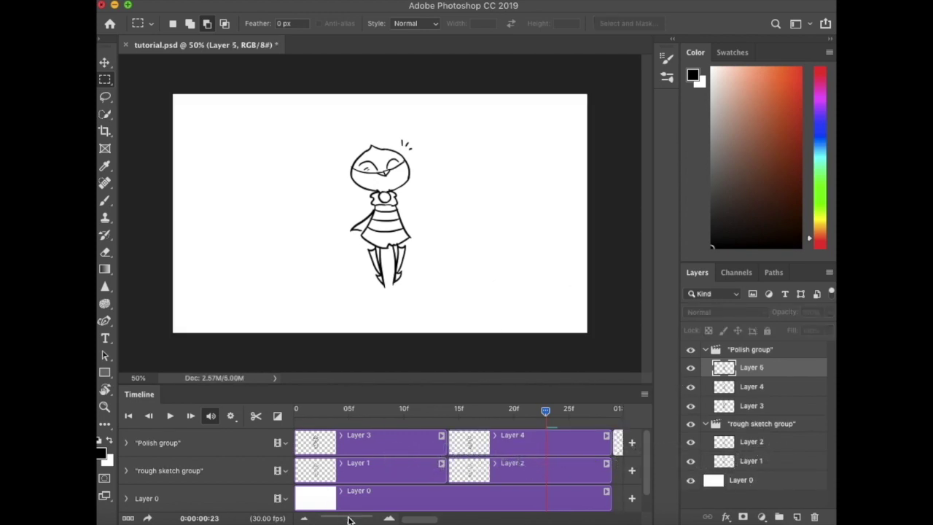
# Position the Layer 5 clip to start near frame 15 on the timeline
pyautogui.moveTo(348, 518); pyautogui.dragTo(343, 520)
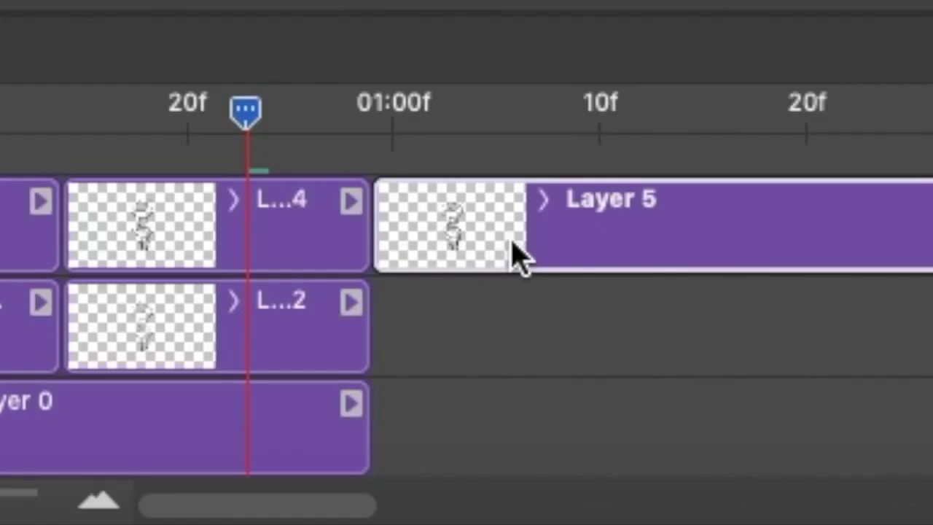
pyautogui.moveTo(270, 110); pyautogui.dragTo(529, 235)
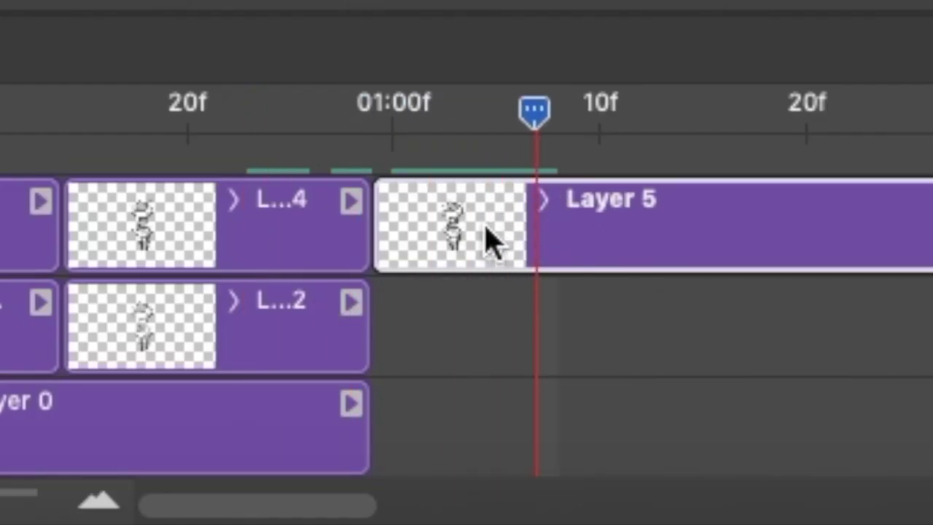
pyautogui.moveTo(487, 244); pyautogui.dragTo(548, 200)
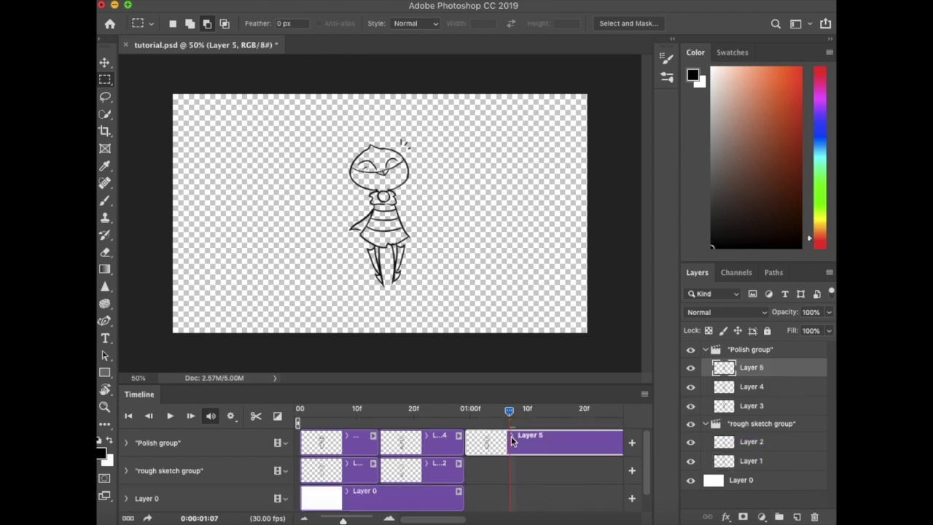
pyautogui.moveTo(512, 440)
pyautogui.mouseDown()
pyautogui.moveTo(509, 488)
pyautogui.moveTo(515, 426)
pyautogui.moveTo(494, 440)
pyautogui.moveTo(450, 440)
pyautogui.mouseUp()
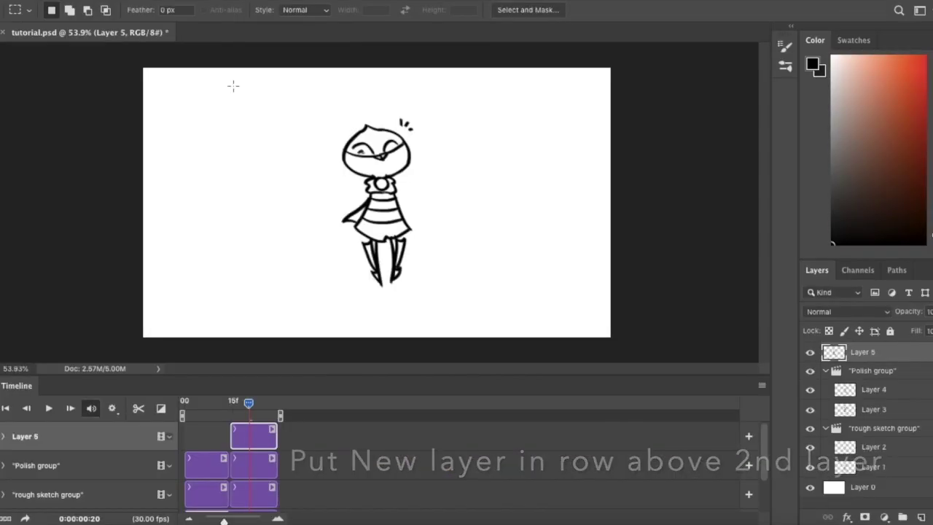
# Select the Layer 5 character and nudge it slightly to align with the character in other frames
pyautogui.moveTo(233, 85); pyautogui.dragTo(482, 306)
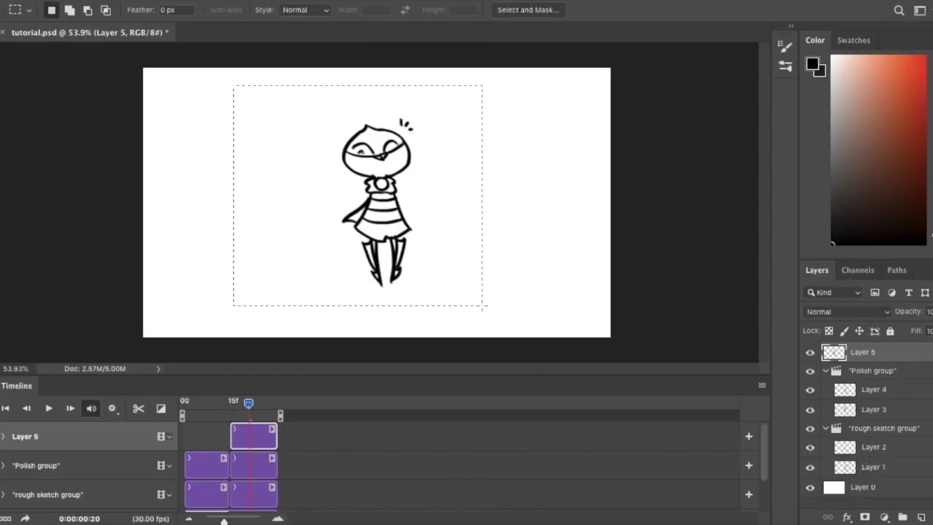
pyautogui.hotkey('ctrl', 't')
pyautogui.moveTo(427, 152); pyautogui.dragTo(428, 156)
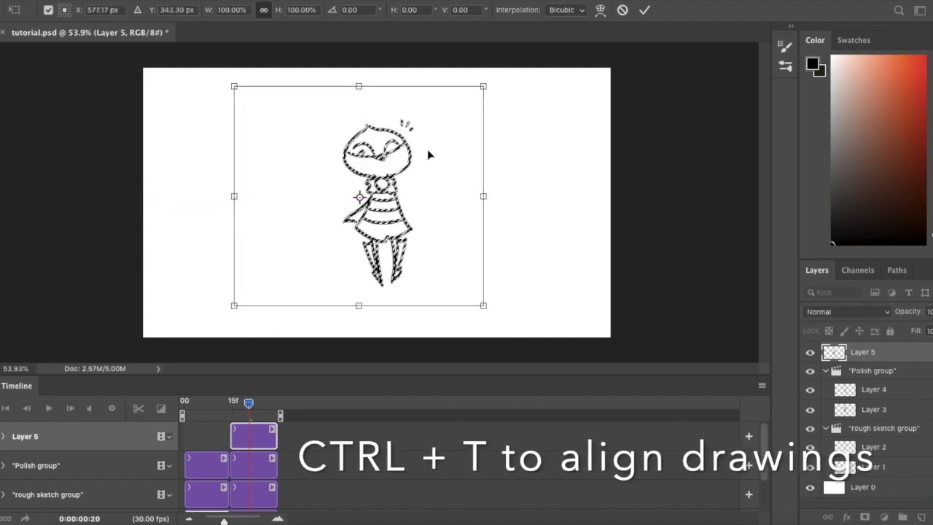
pyautogui.press('Return')
pyautogui.hotkey('ctrl', 'd')
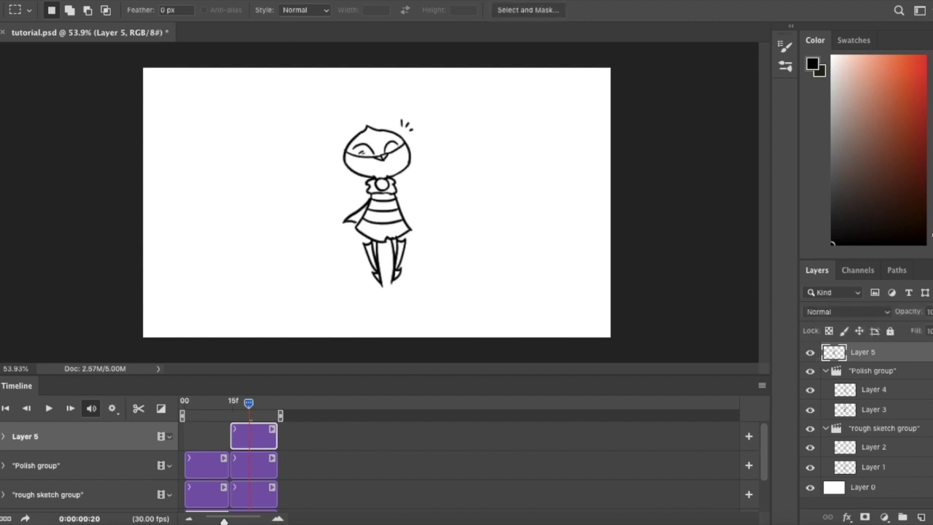
pyautogui.hotkey('ctrl', 't')
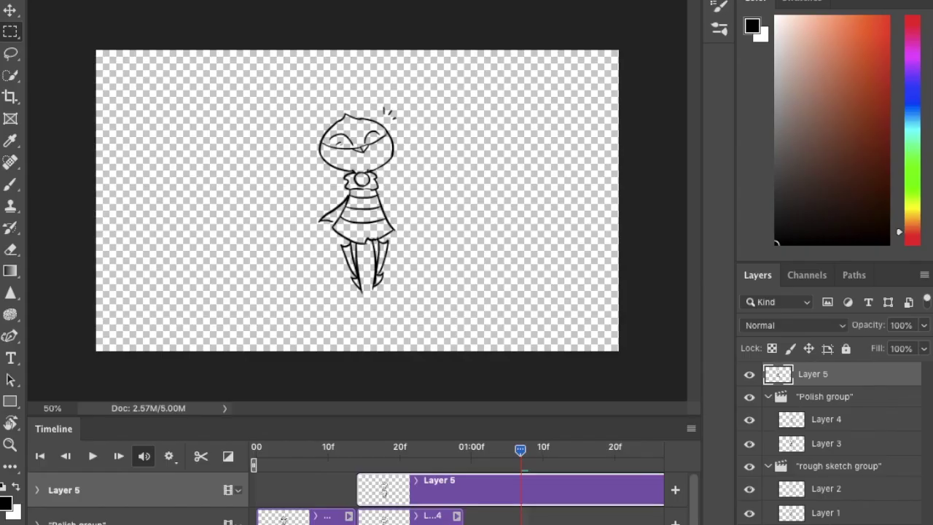
# Trim the Layer 5 clip down to a single frame
pyautogui.scroll(-5, 564, 501)
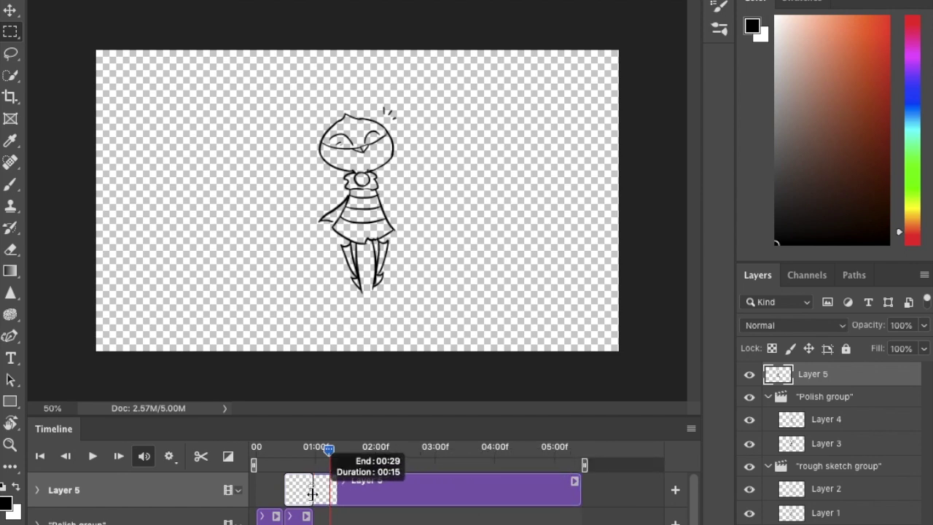
pyautogui.moveTo(312, 494); pyautogui.dragTo(238, 510)
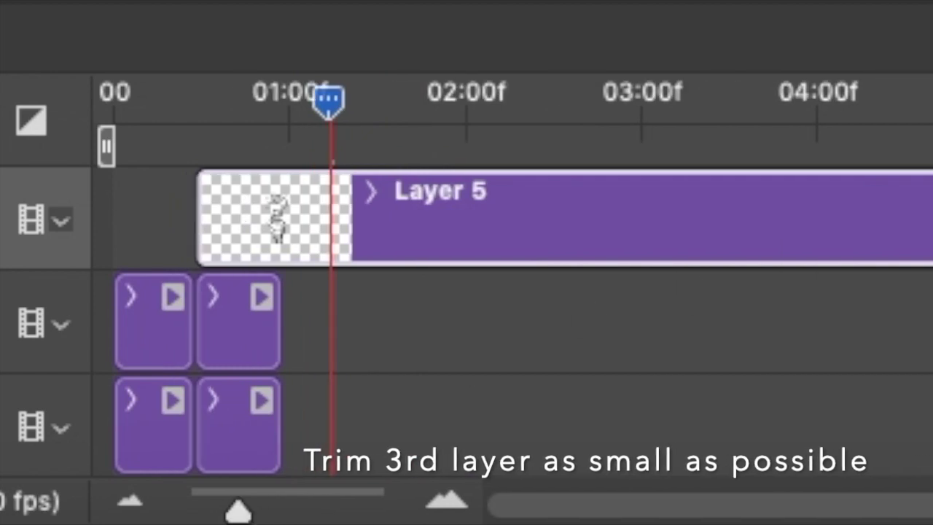
pyautogui.moveTo(926, 218); pyautogui.dragTo(60, 257)
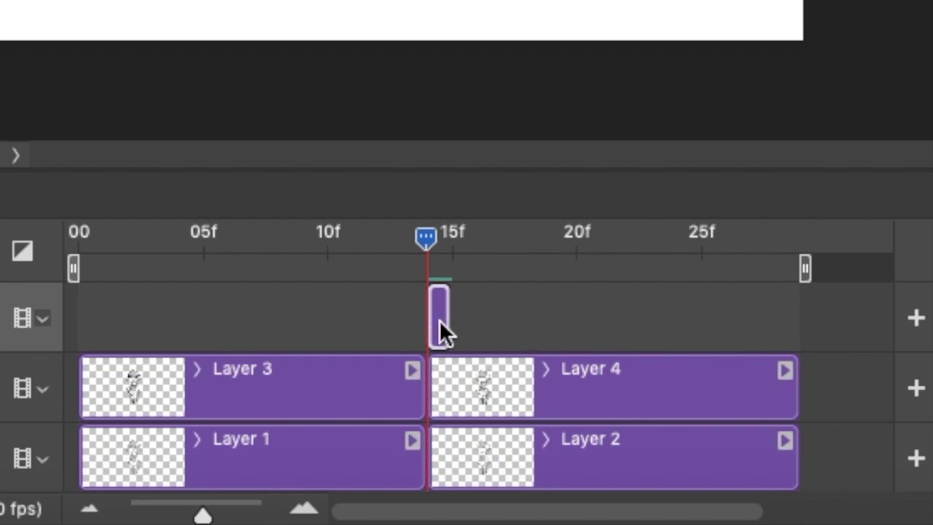
# Place the one-frame clip between Layer 3 and Layer 4, and trim Layer 4 to end with Layer 2
pyautogui.moveTo(438, 320); pyautogui.dragTo(438, 375)
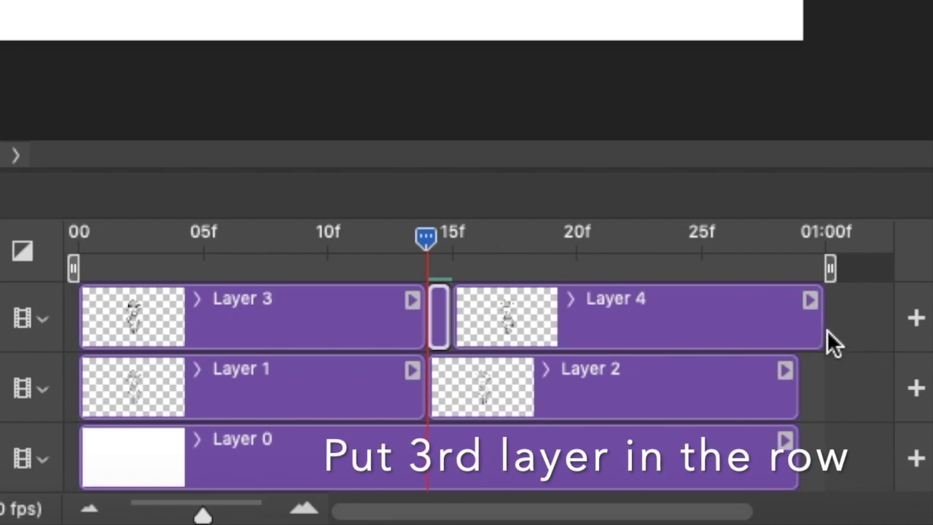
pyautogui.moveTo(821, 328); pyautogui.dragTo(798, 328)
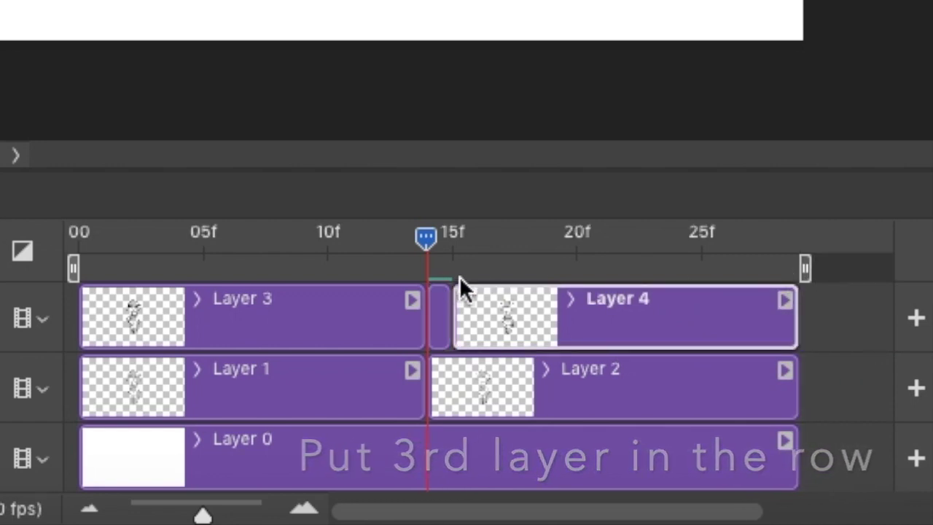
pyautogui.moveTo(435, 235)
pyautogui.mouseDown()
pyautogui.moveTo(491, 258)
pyautogui.moveTo(431, 264)
pyautogui.moveTo(445, 264)
pyautogui.moveTo(430, 239)
pyautogui.mouseUp()
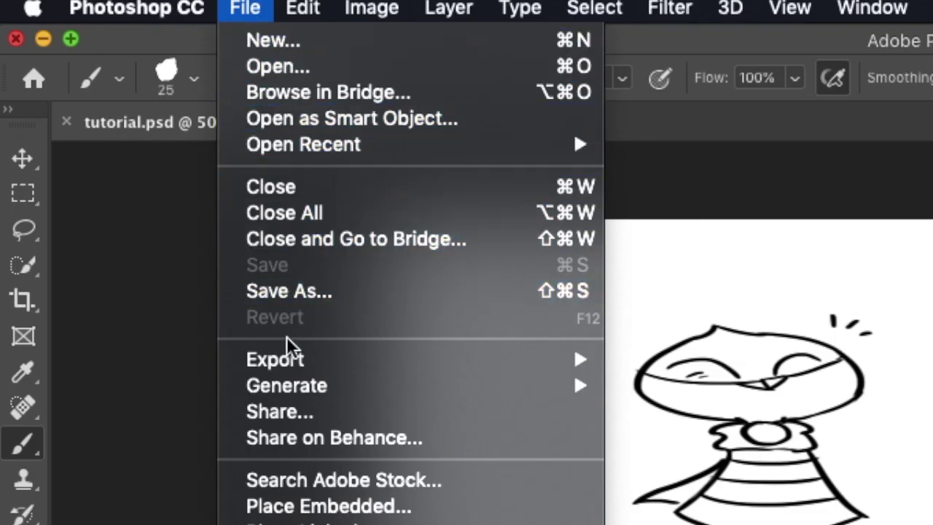
# Render frames 0–28 as H.264 High Quality video to tutorial.mp4
pyautogui.moveTo(283, 358)
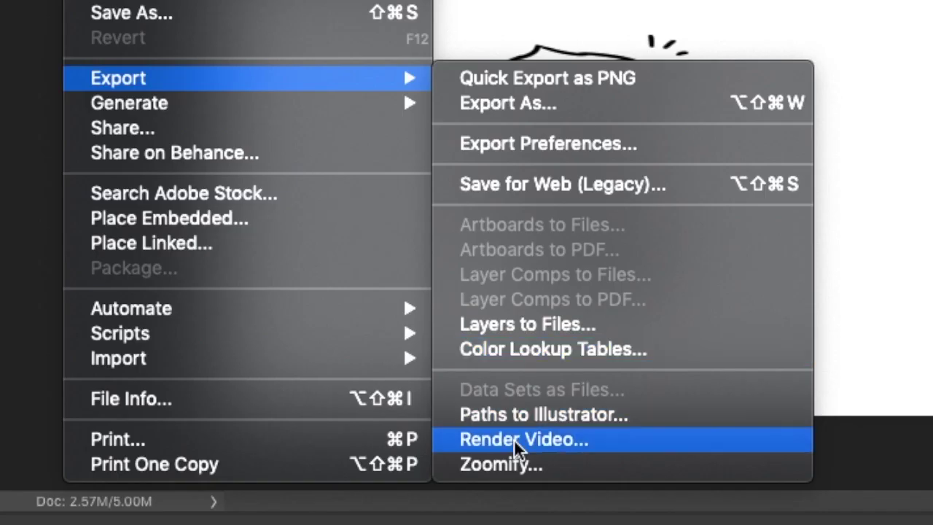
pyautogui.click(514, 439)
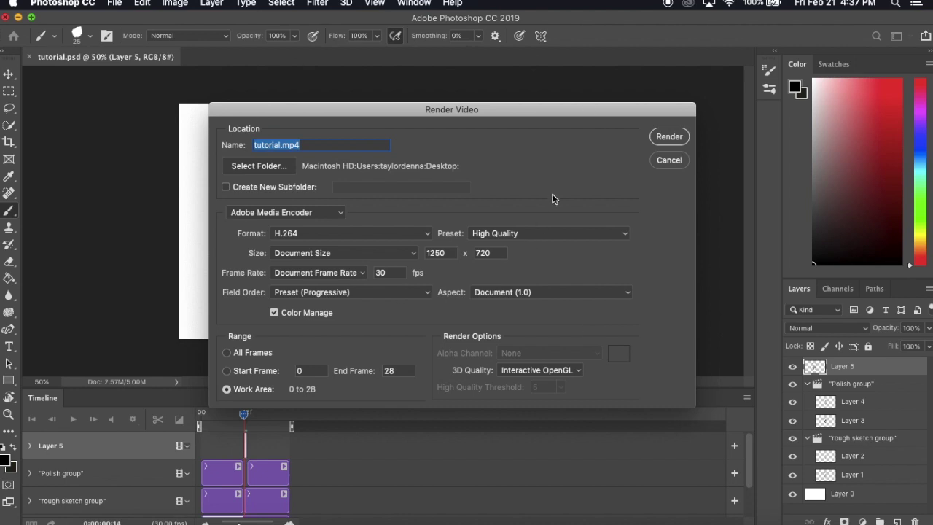
pyautogui.click(668, 137)
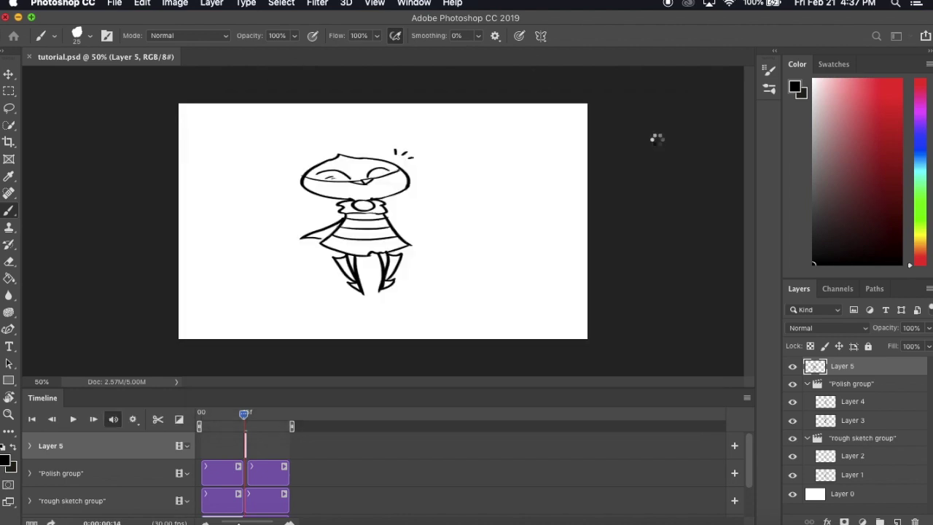